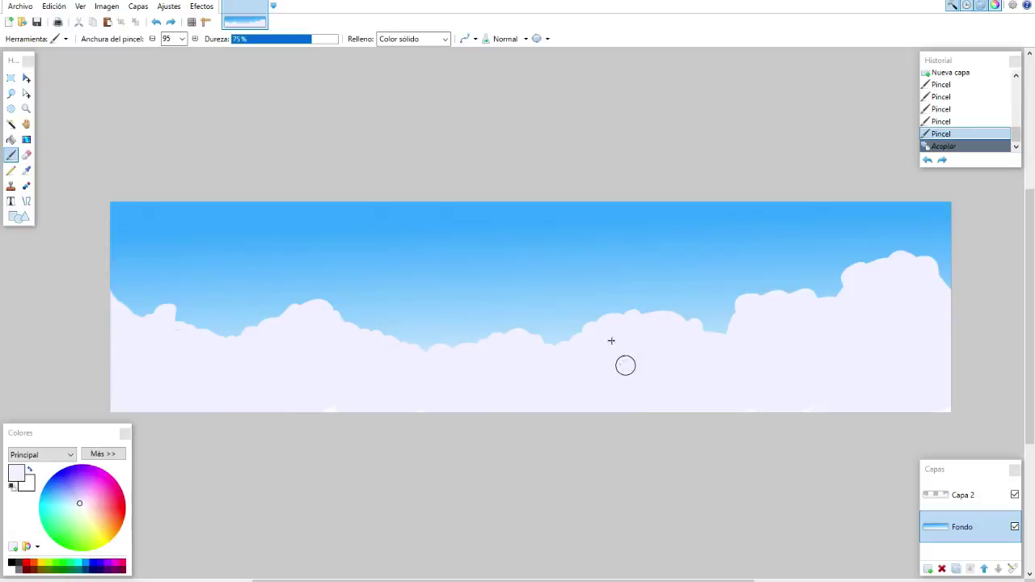
- Resize the Paint.NET canvas to 4096 by 1024
click(106, 5)
click(157, 48)
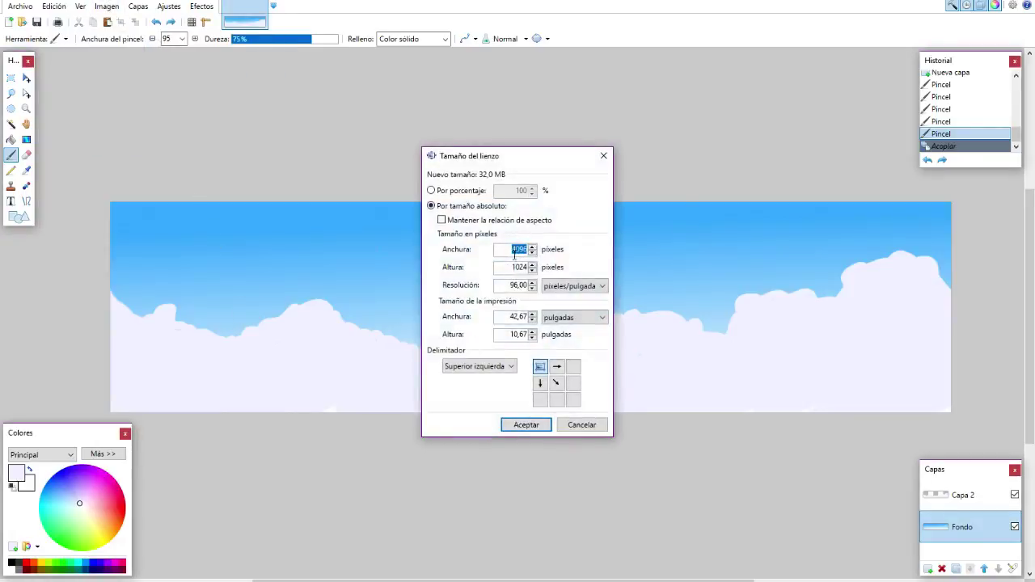
click(527, 426)
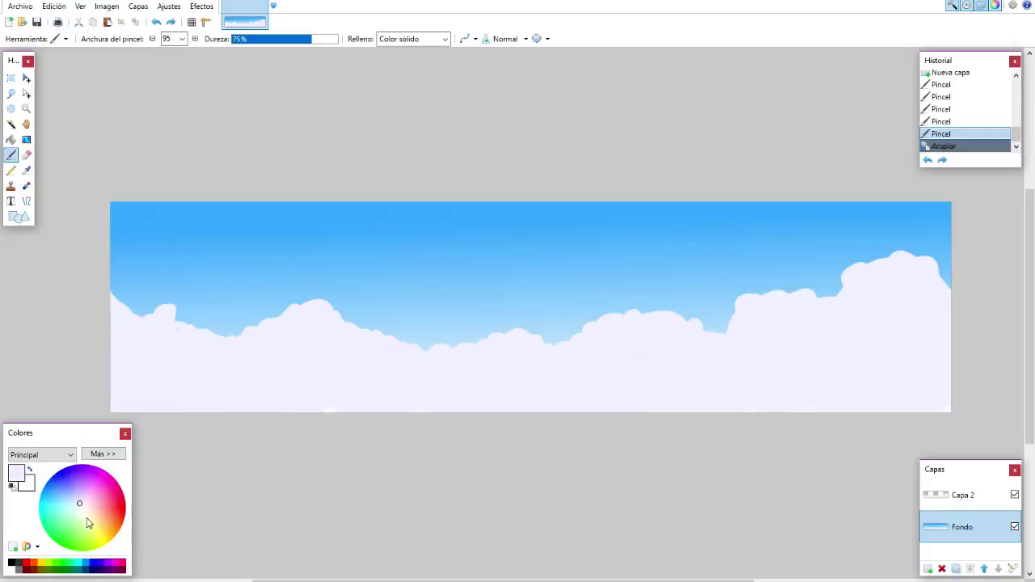
- Paint a light yellow outline along the left cloud tops and magenta along the right ones
click(101, 526)
mouse_move(149, 313)
mouse_down()
mouse_move(177, 311)
mouse_move(213, 336)
mouse_move(233, 336)
mouse_move(325, 296)
mouse_move(422, 349)
mouse_move(530, 326)
mouse_move(570, 342)
mouse_move(604, 312)
mouse_move(636, 307)
mouse_move(735, 332)
mouse_move(745, 296)
mouse_move(804, 298)
mouse_move(898, 259)
mouse_up()
click(99, 474)
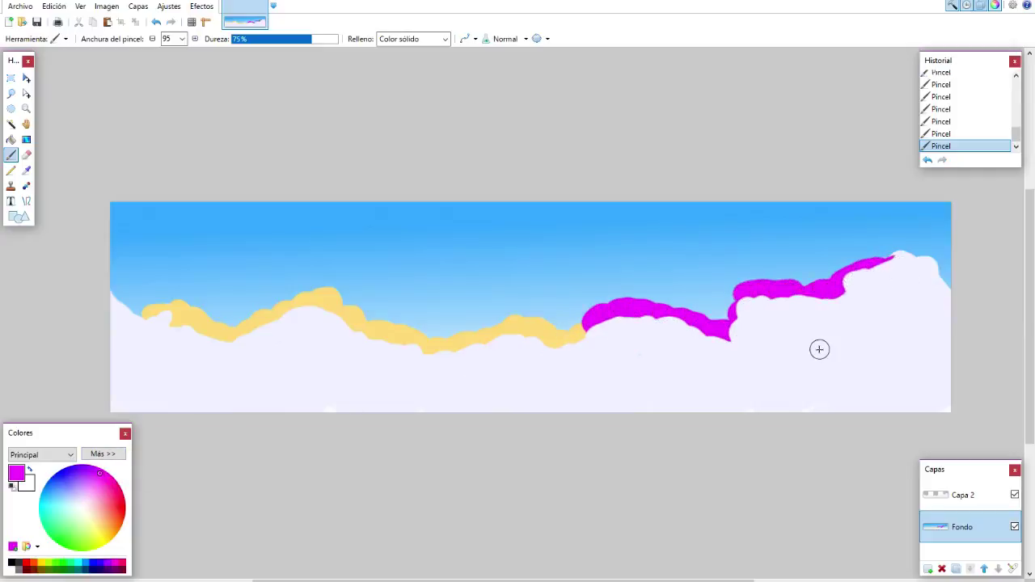
- Paint a yellow sun with a white centre and two red dots on it
drag(74, 534, 92, 536)
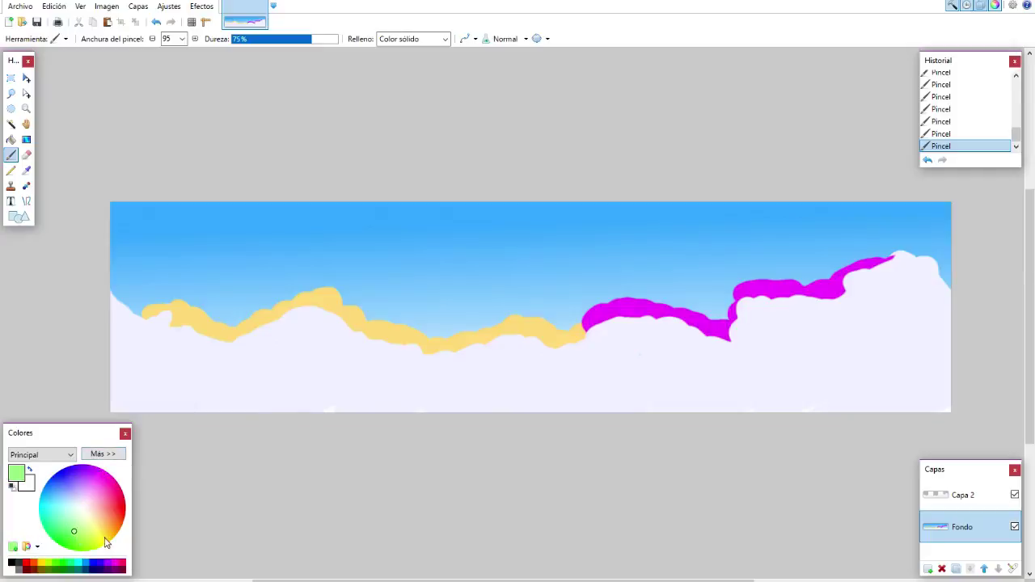
mouse_move(506, 285)
mouse_down()
mouse_move(511, 267)
mouse_move(527, 280)
mouse_move(515, 275)
mouse_move(524, 267)
mouse_up()
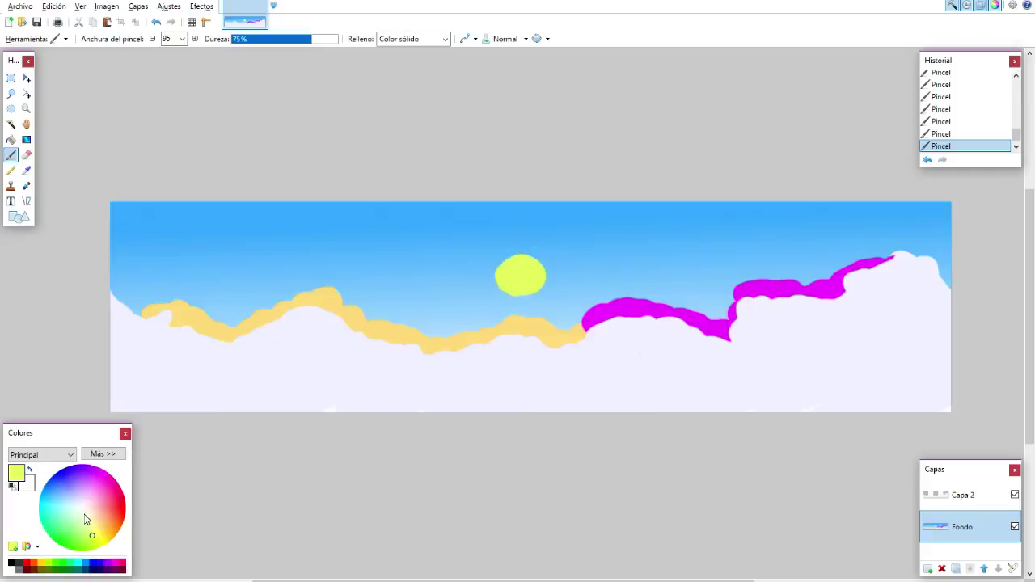
click(80, 508)
drag(518, 278, 527, 272)
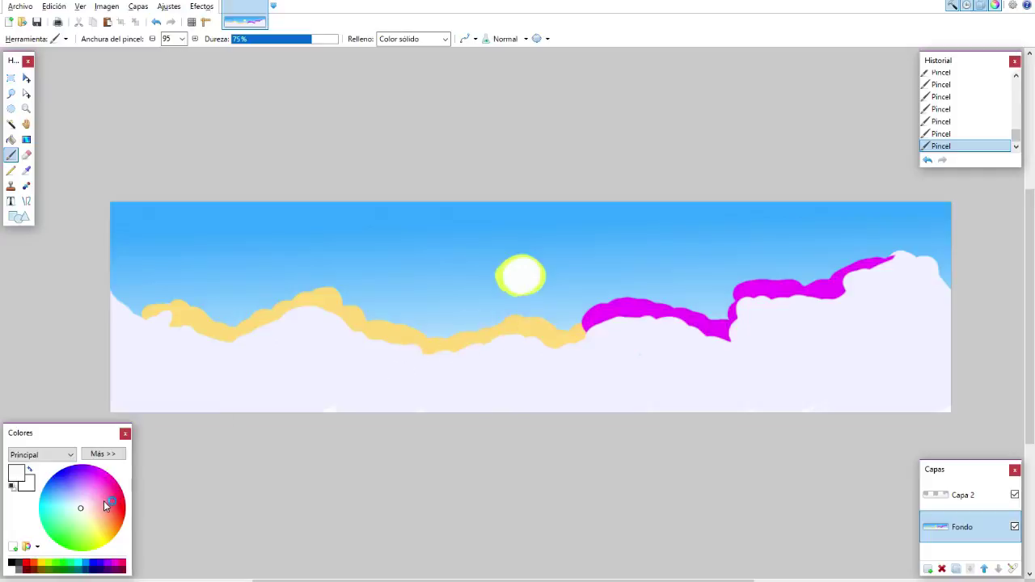
click(122, 505)
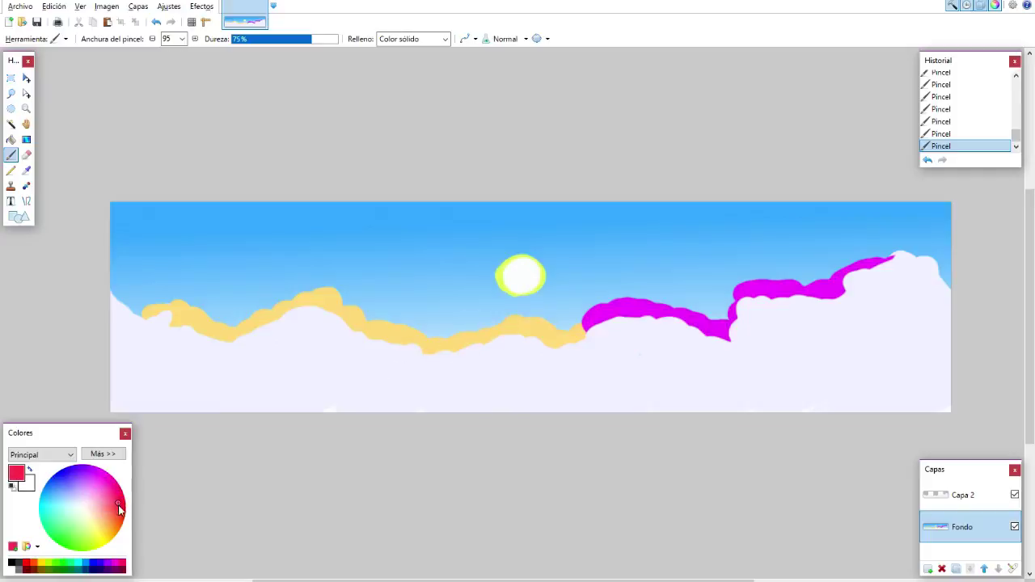
click(522, 276)
click(499, 273)
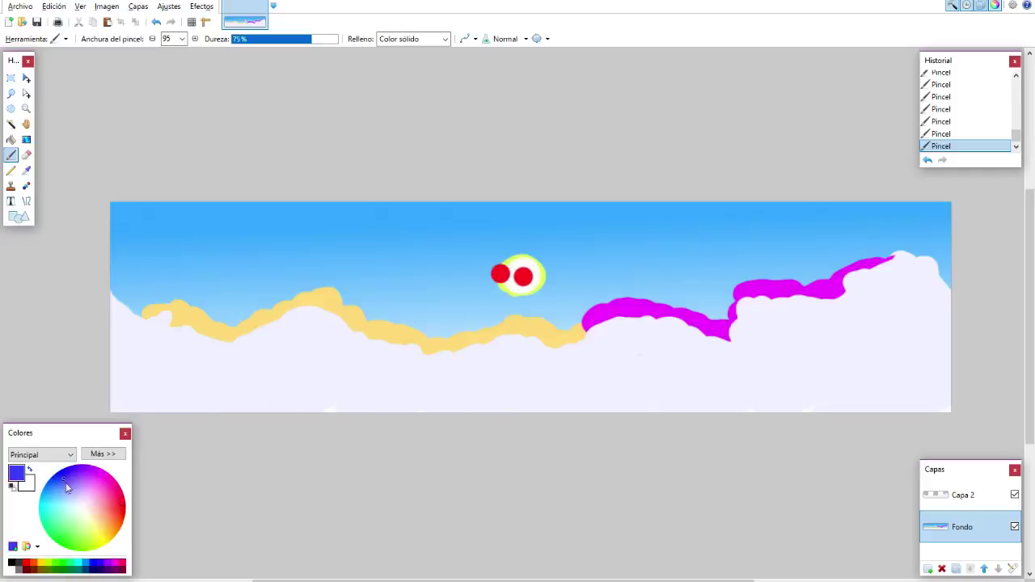
- Paint a blue circle above the sun with brush width 175
click(65, 537)
click(59, 471)
click(182, 38)
click(186, 79)
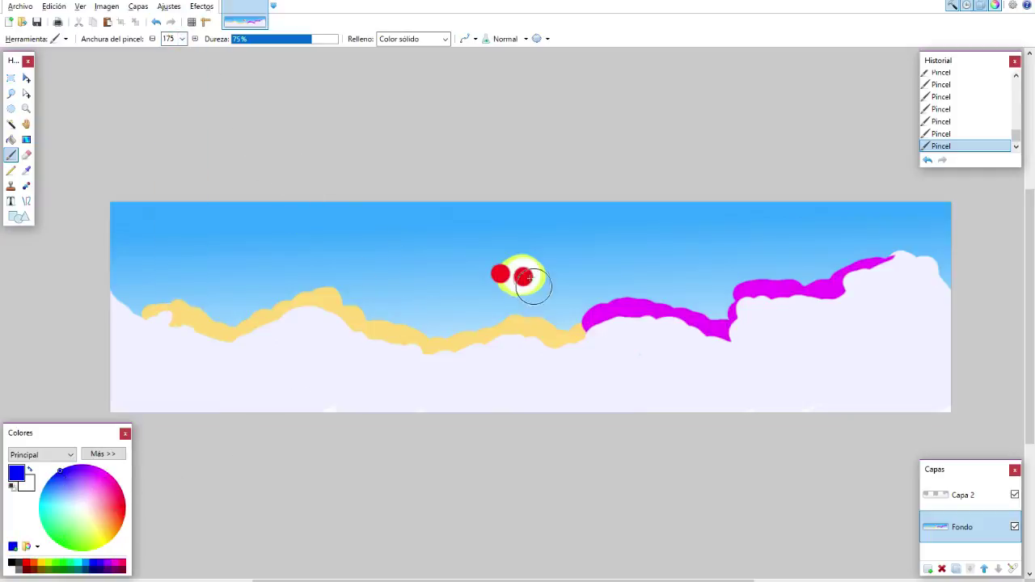
click(523, 243)
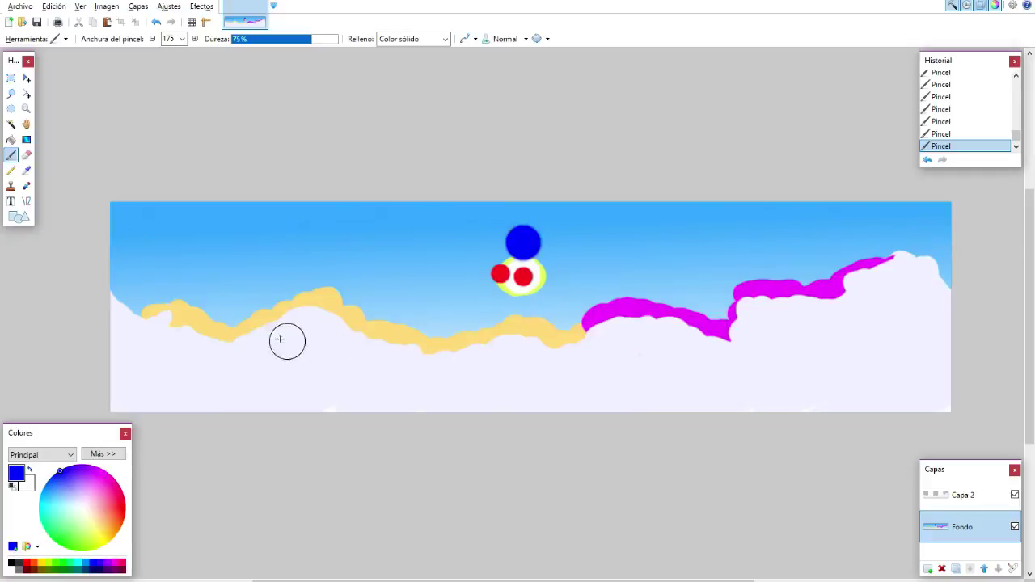
- Remove the blue circle, undoing both the eraser patch and the circle itself
click(26, 154)
mouse_move(468, 228)
mouse_down()
mouse_move(567, 223)
mouse_move(531, 232)
mouse_up()
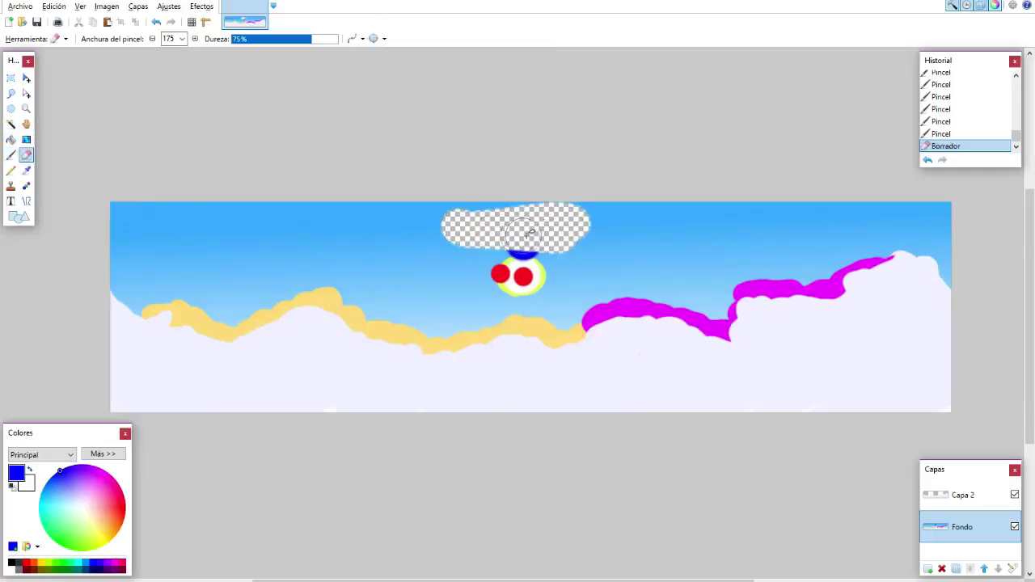
key(ctrl+z)
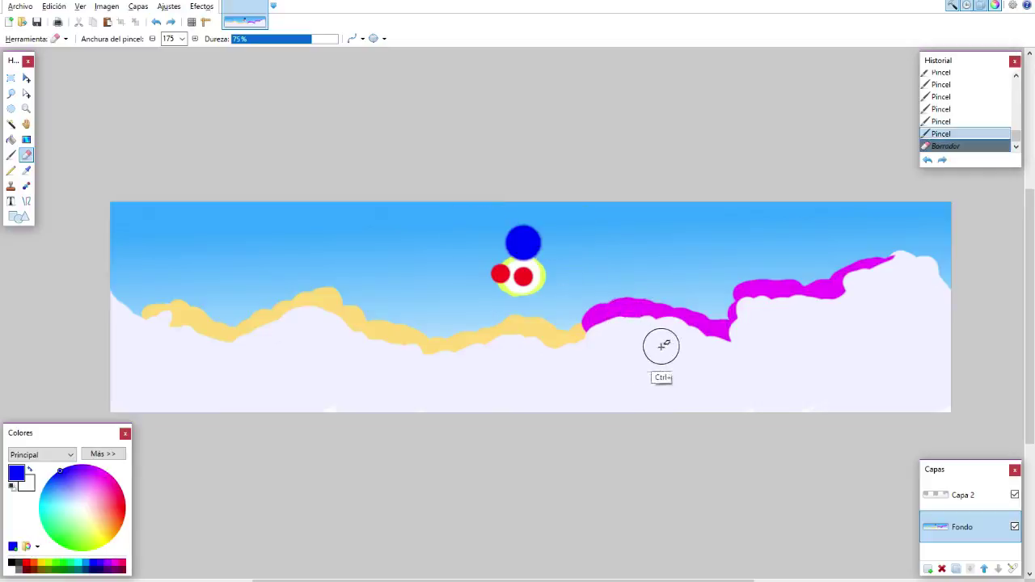
key(ctrl+z)
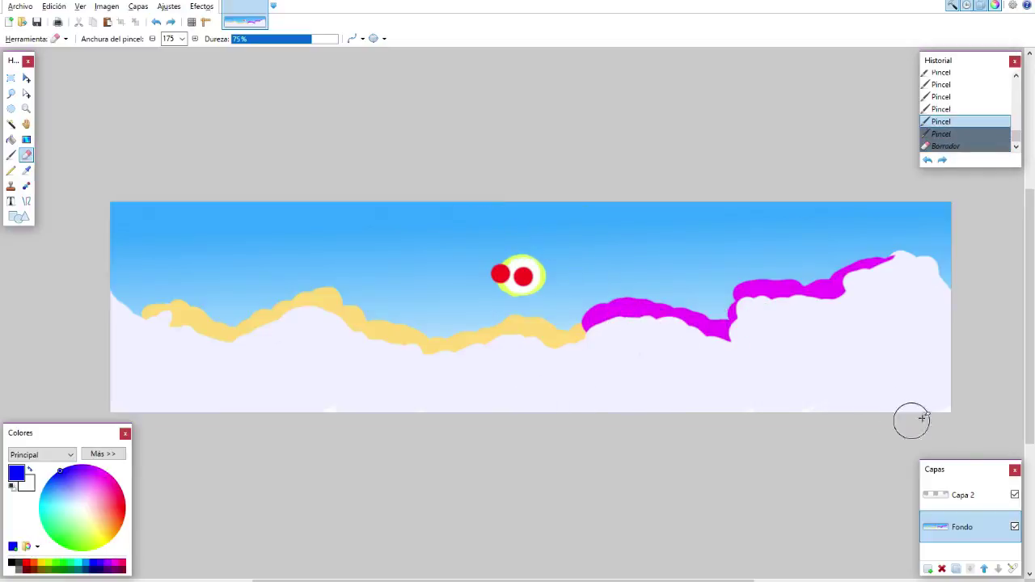
- On layer Capa 2, draw two red 20-pixel lines across the sky and the clouds
click(945, 496)
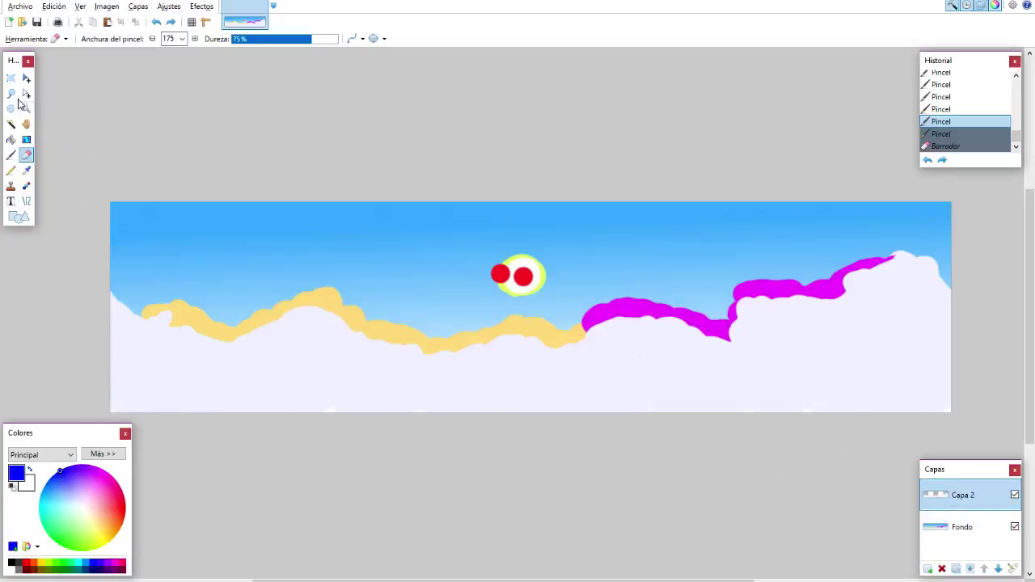
click(11, 155)
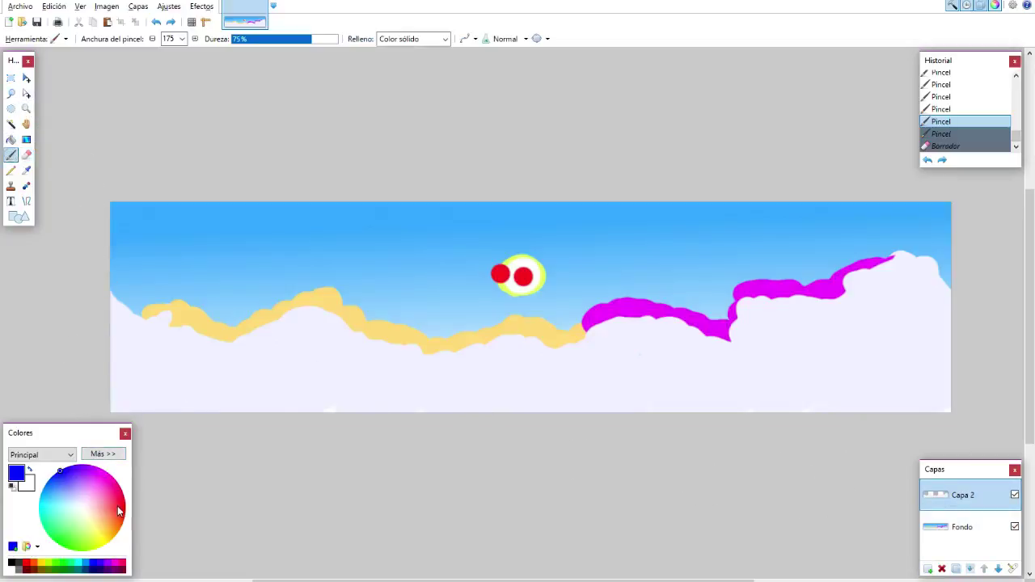
click(118, 510)
click(183, 38)
drag(197, 287, 207, 92)
click(167, 143)
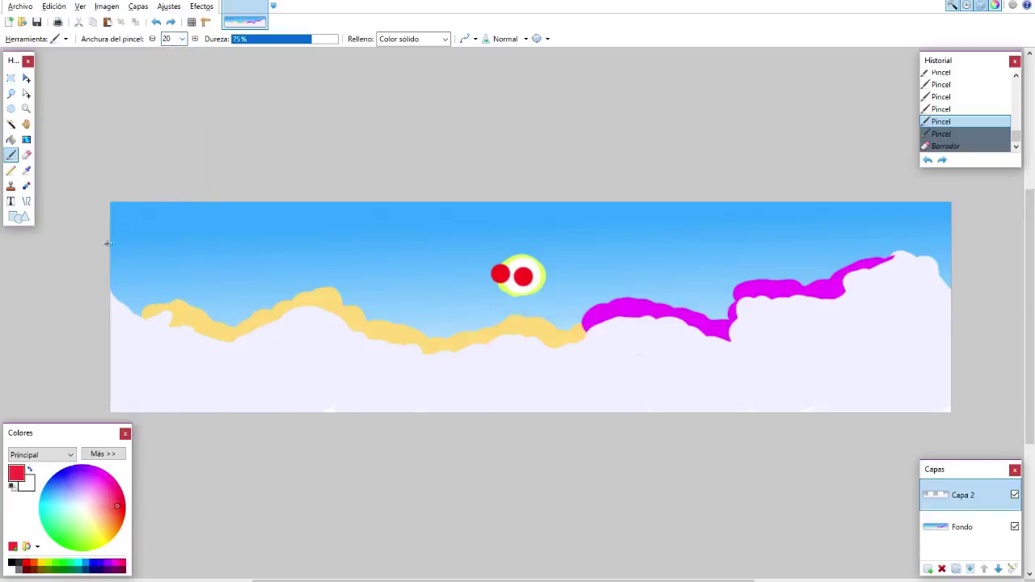
drag(104, 241, 970, 246)
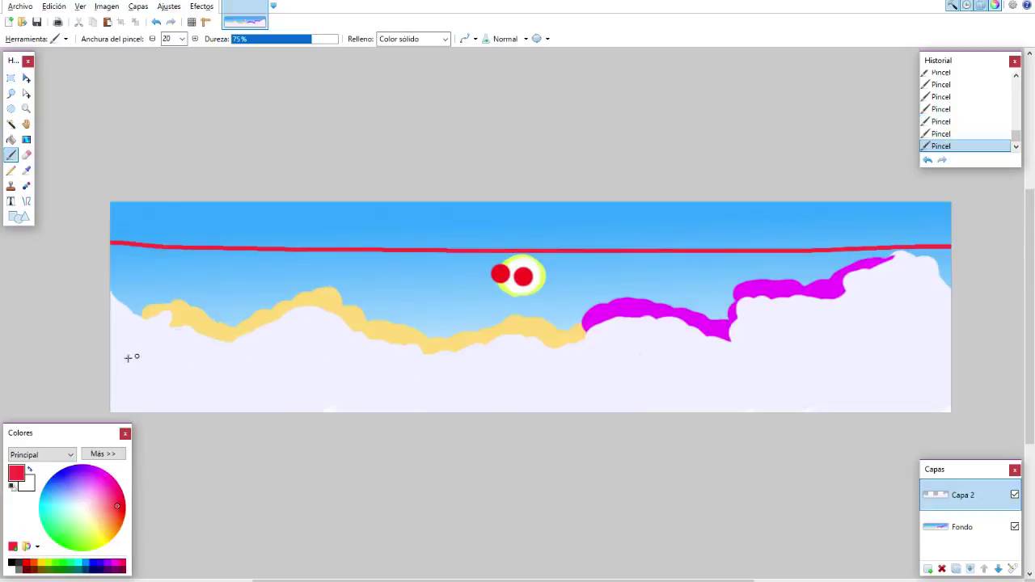
mouse_move(114, 361)
mouse_down()
mouse_move(986, 364)
mouse_move(989, 391)
mouse_up()
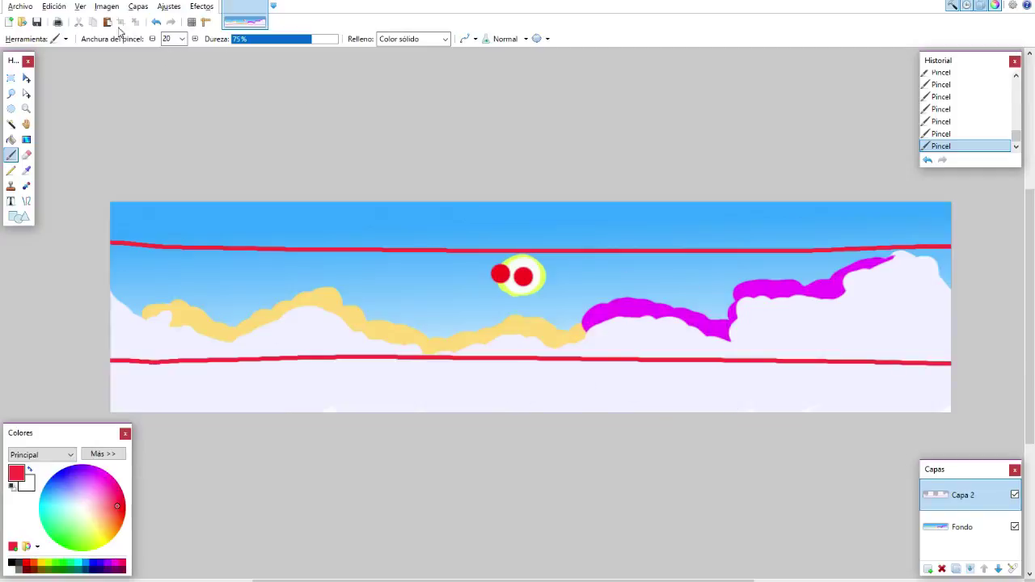
- Overwrite sample_skybox.png as a flattened PNG, then undo the flatten to restore the layers
click(36, 21)
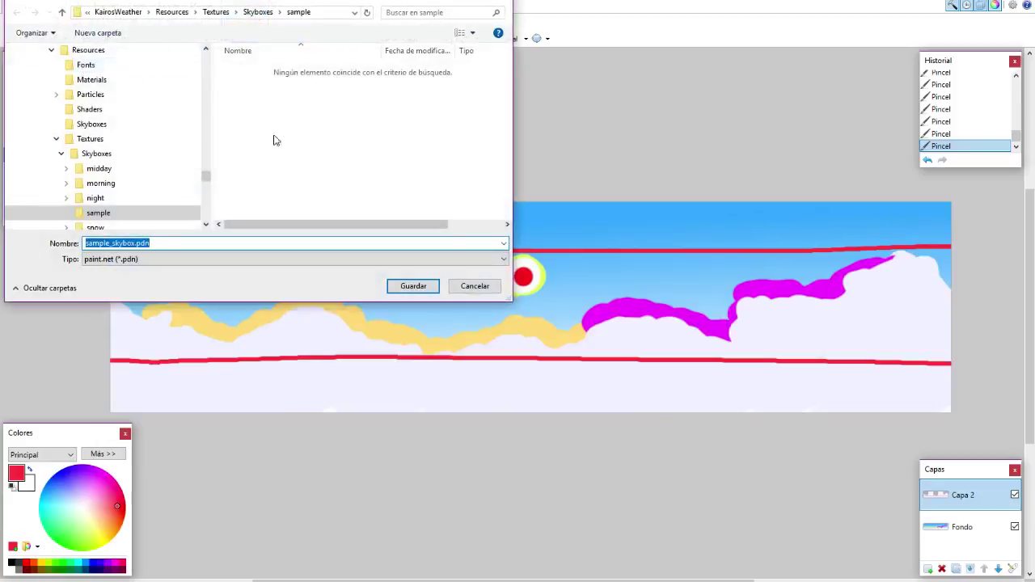
click(169, 259)
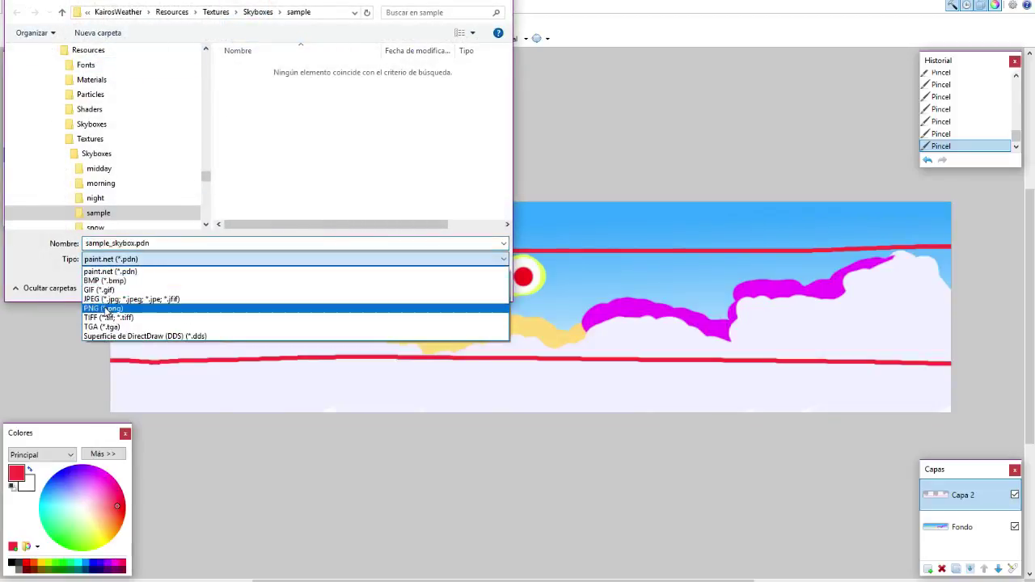
click(105, 309)
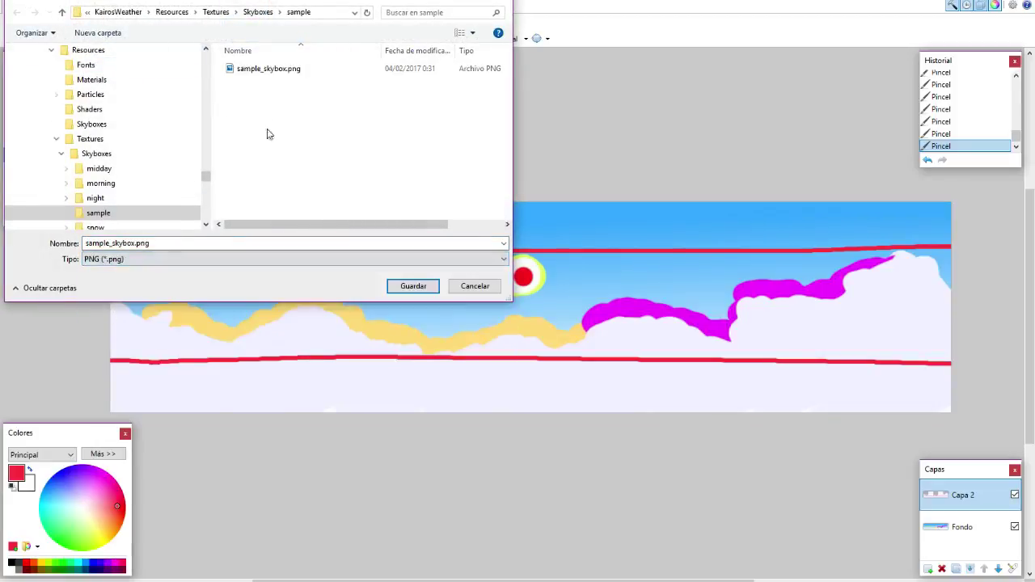
click(413, 286)
click(541, 303)
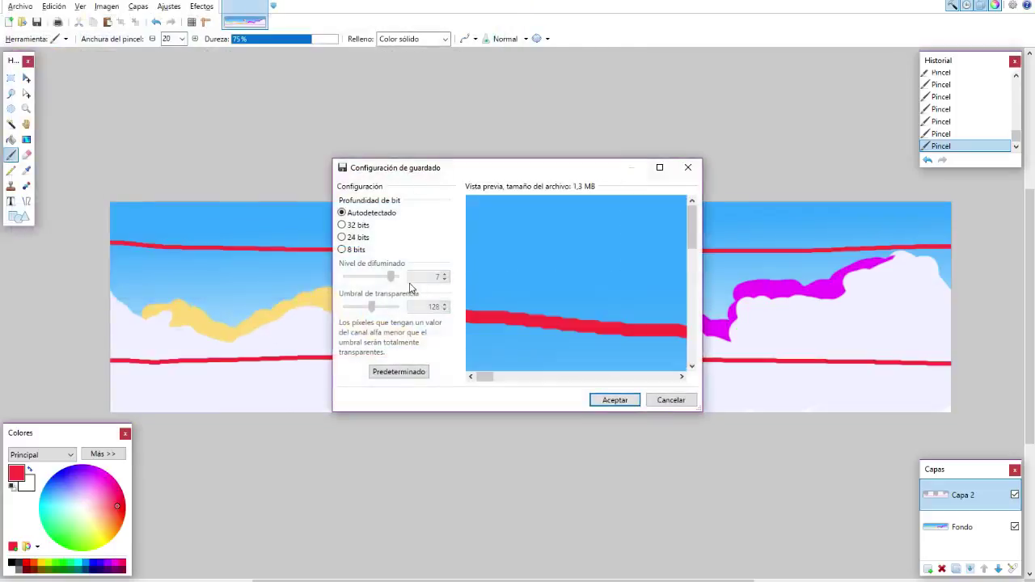
click(613, 397)
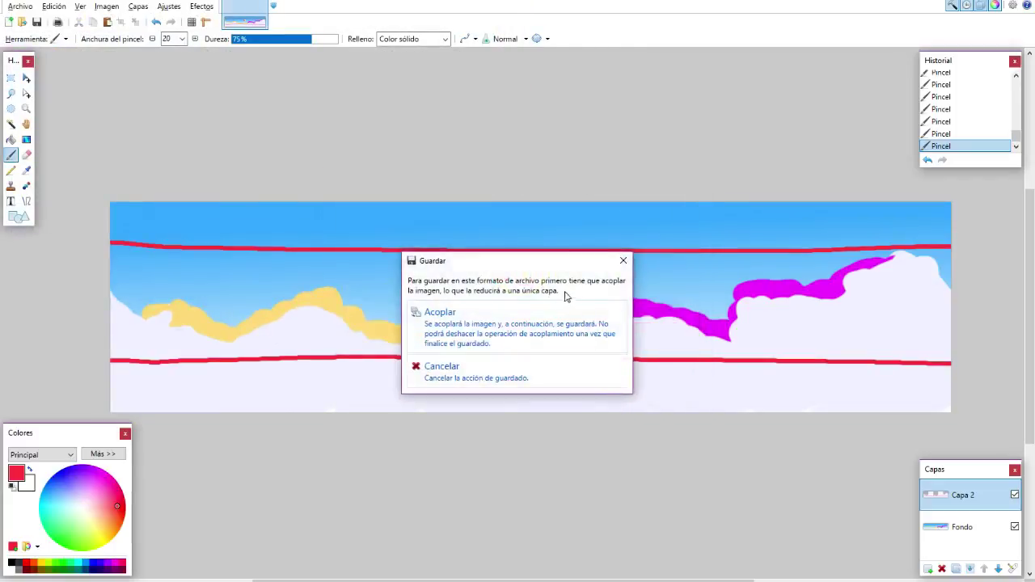
click(489, 330)
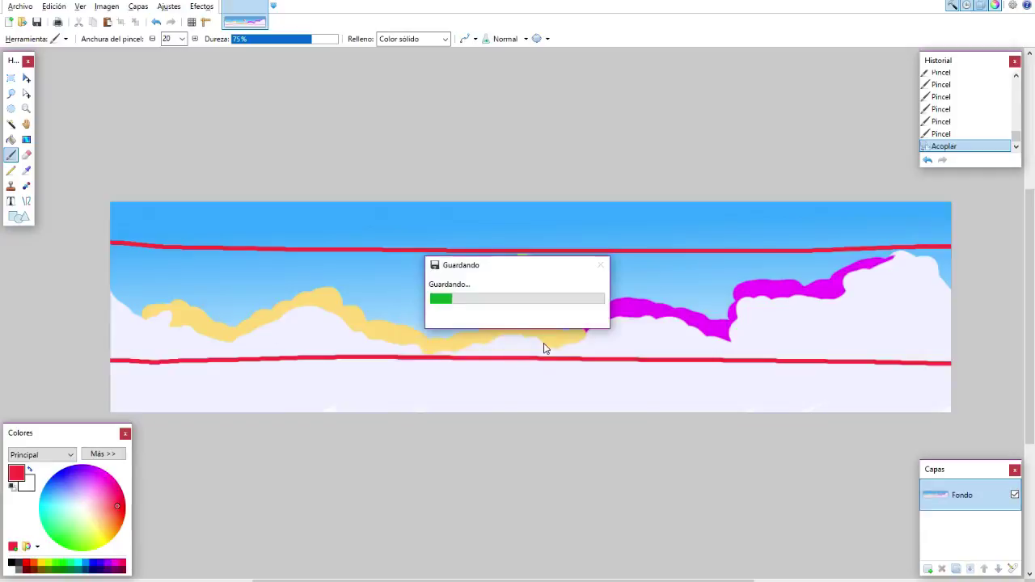
key(ctrl+z)
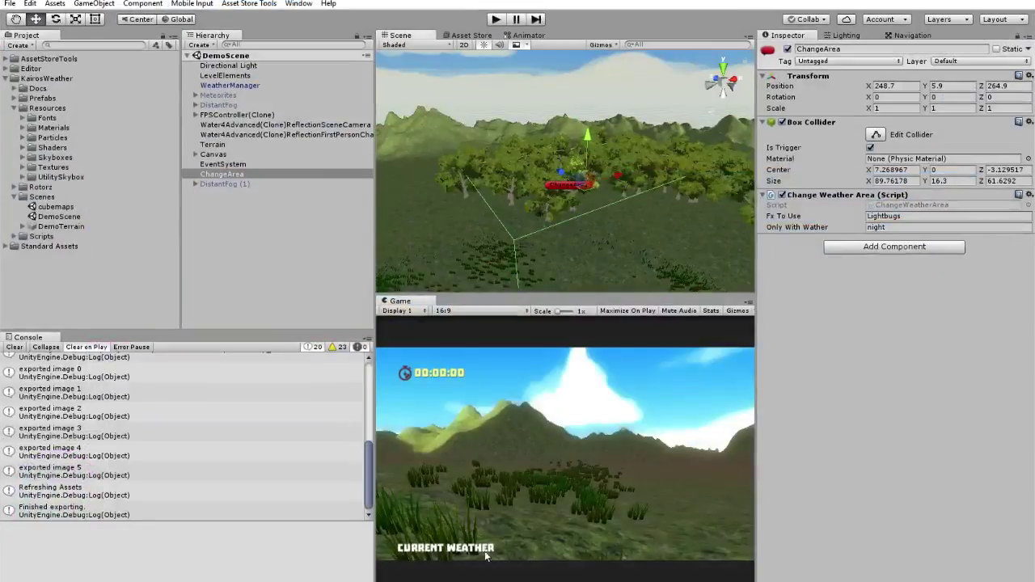
- Inspect the re-imported sample_skybox texture in Textures/Skyboxes/sample
click(22, 168)
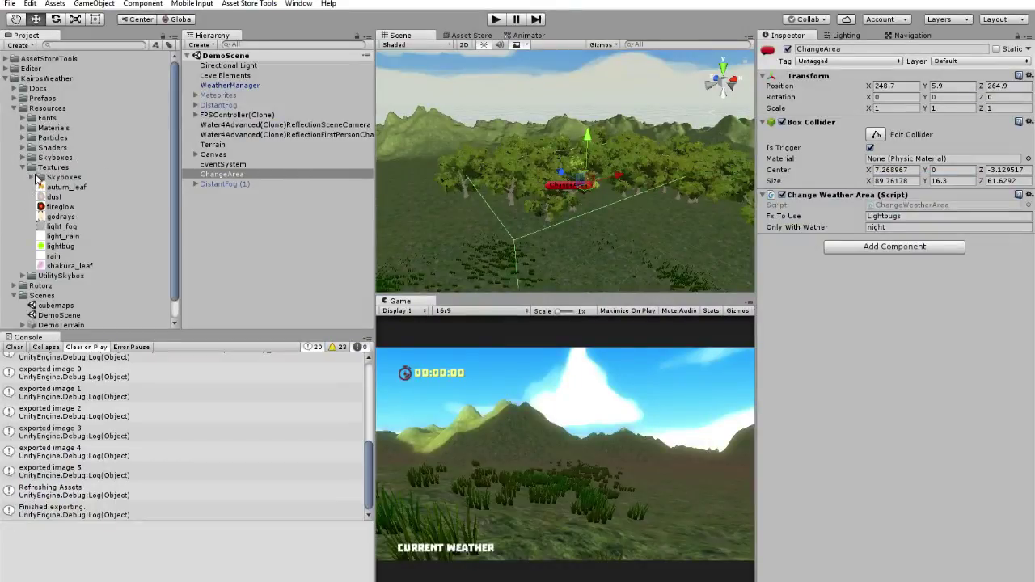
click(36, 178)
click(33, 178)
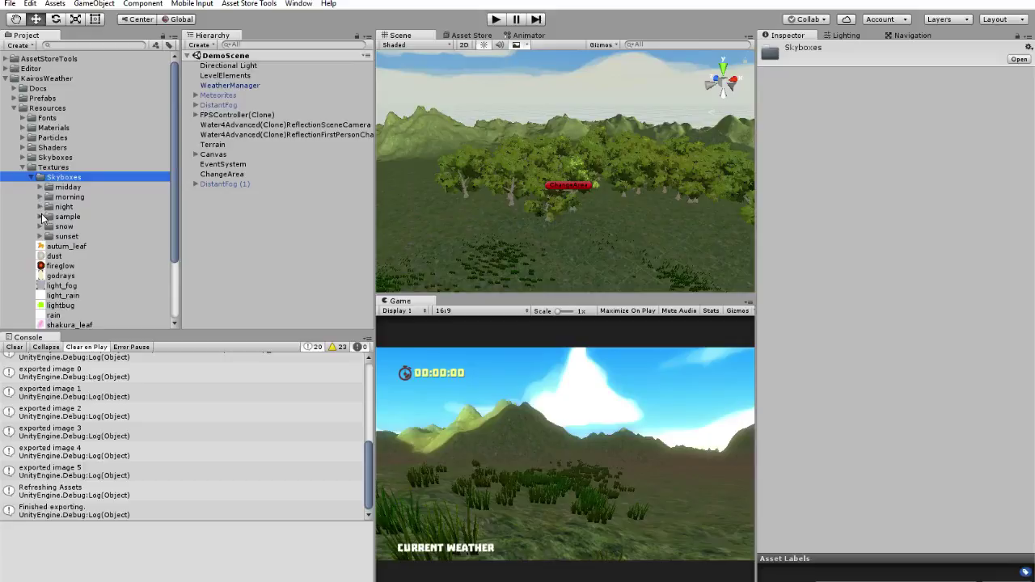
click(40, 217)
click(88, 228)
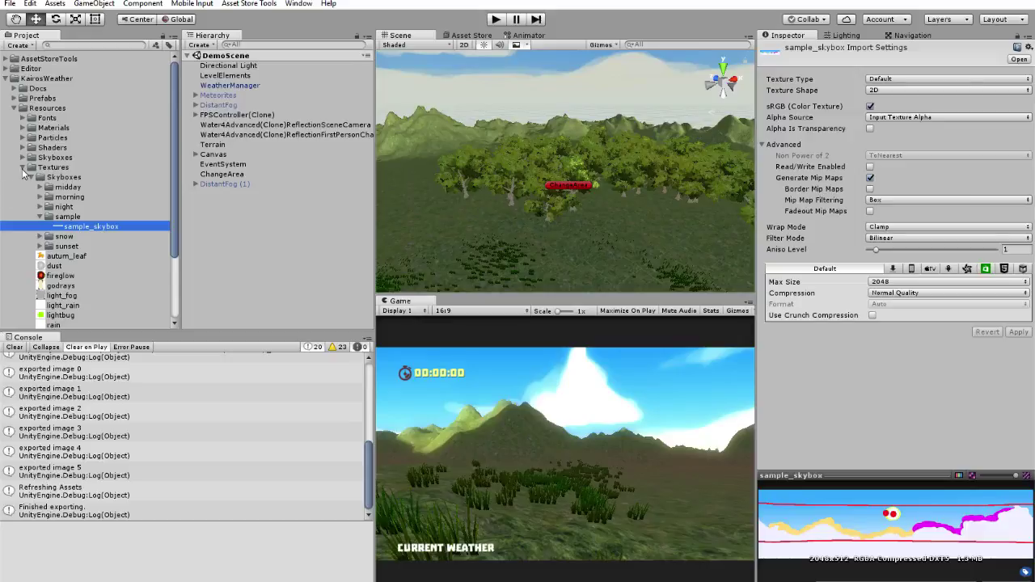
- Collapse the Textures folder in the Project tree
click(12, 78)
click(6, 79)
click(22, 167)
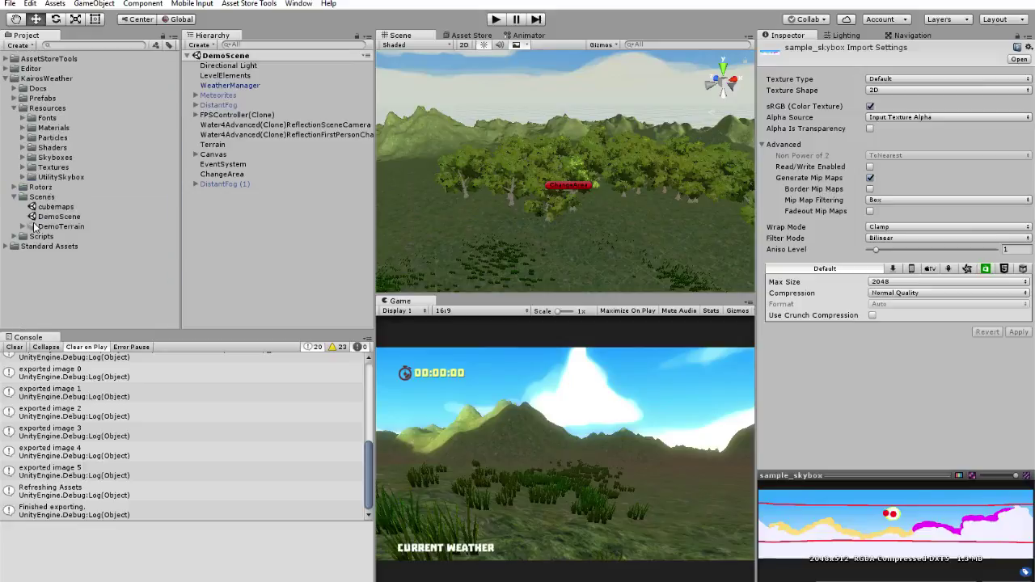
- Open the cubemaps scene and assign sample_skybox as the Sphere's Dome base texture
double_click(56, 207)
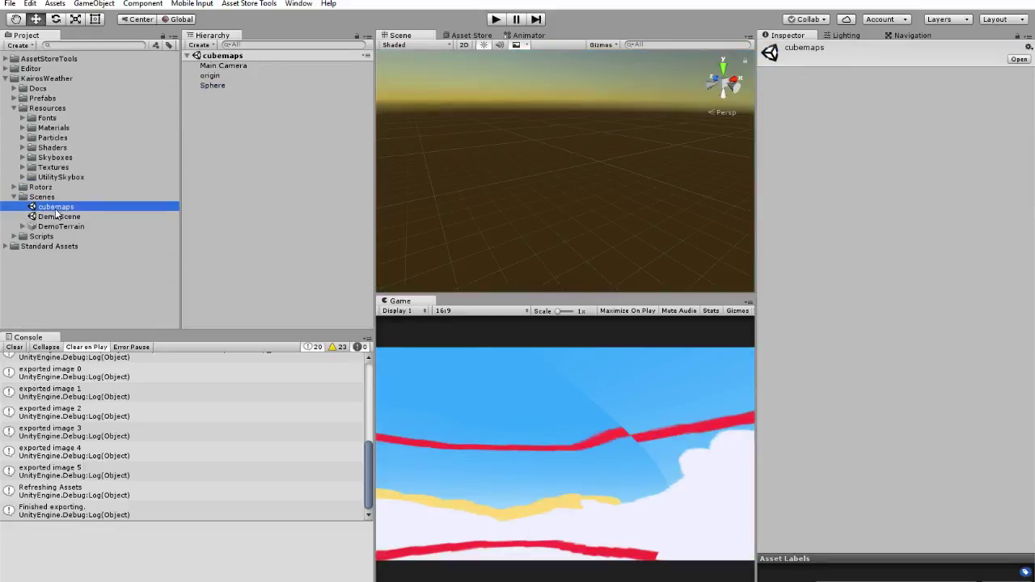
click(209, 76)
click(212, 86)
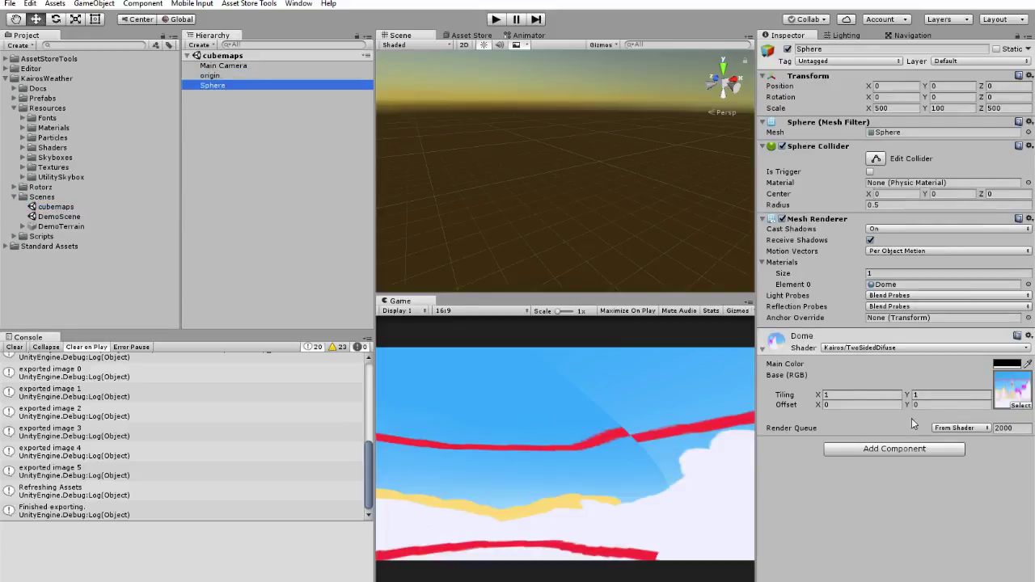
click(1020, 407)
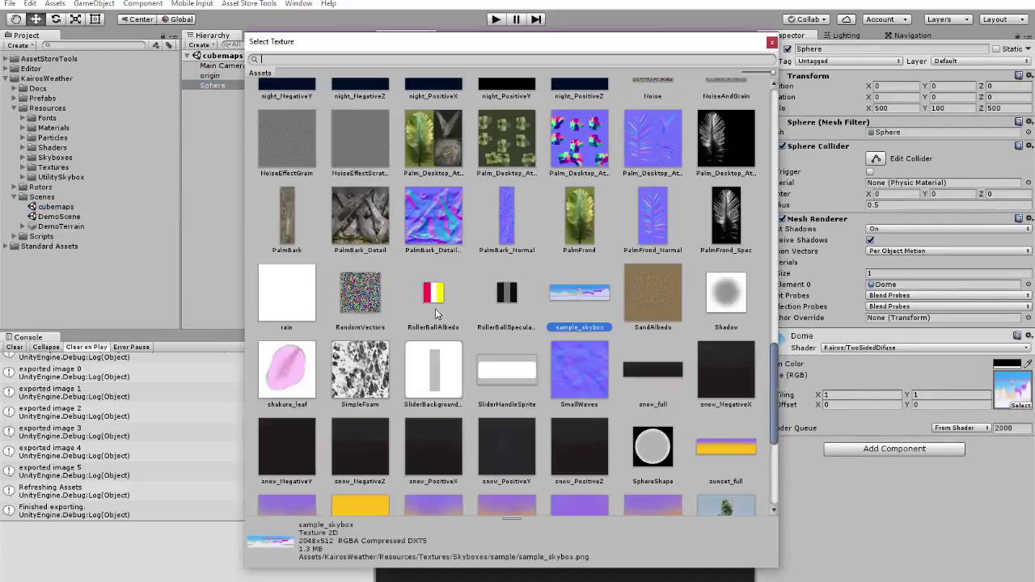
double_click(572, 292)
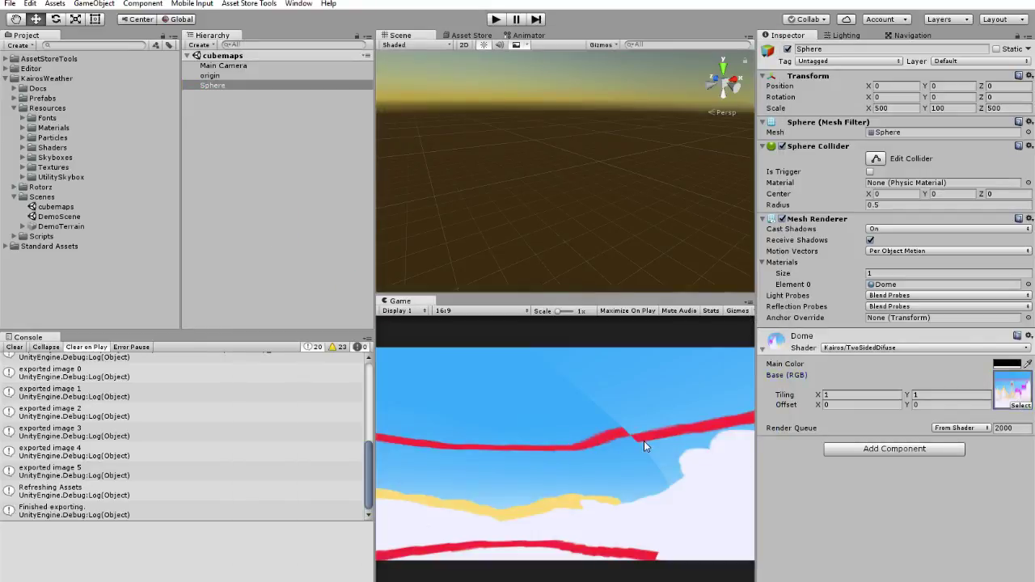
click(529, 181)
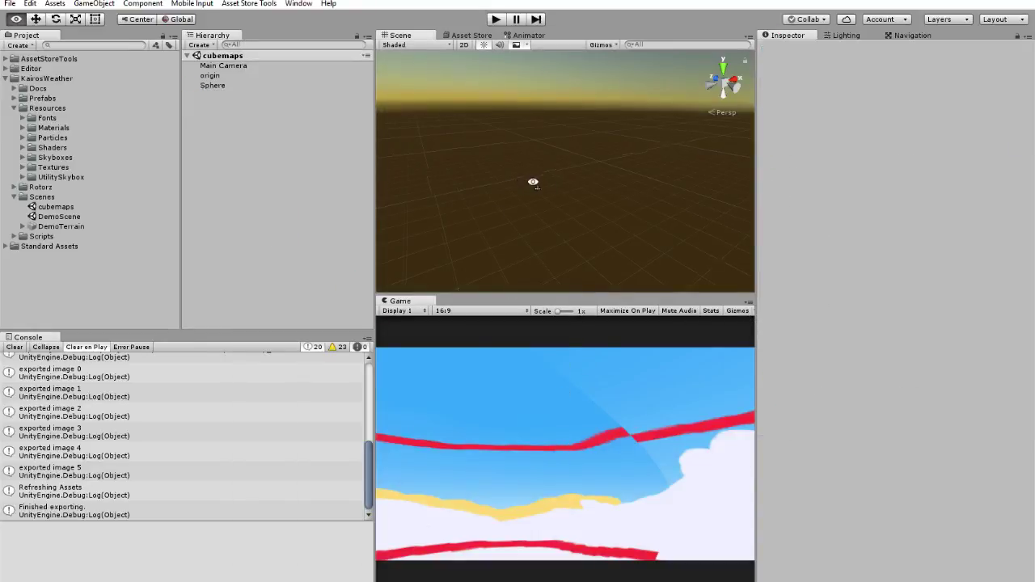
right_drag(531, 181, 896, 122)
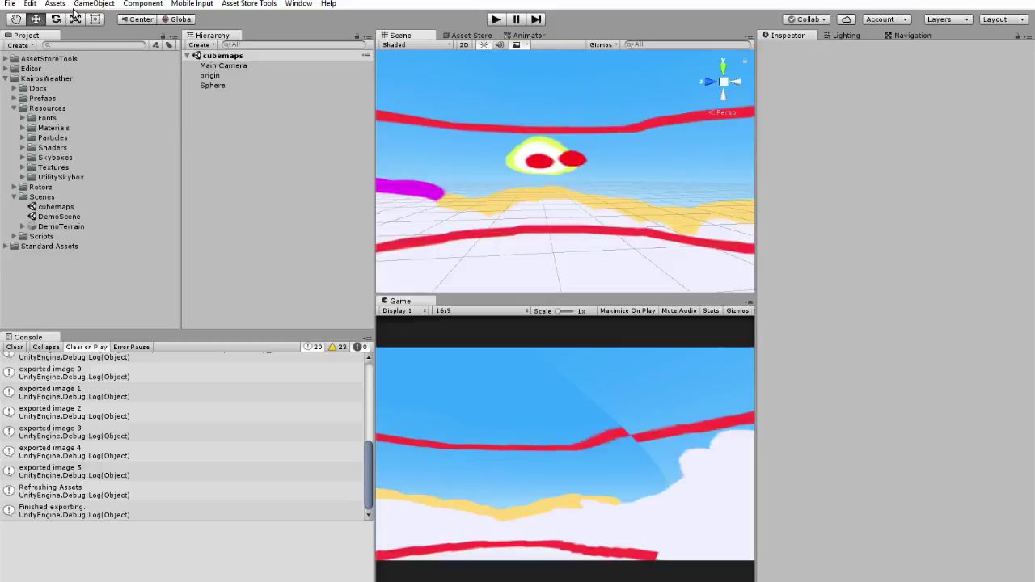
- Render cubemap PNGs named sample_skybox from origin via KairosCubemapCreator into the Cubemaps folder
click(95, 4)
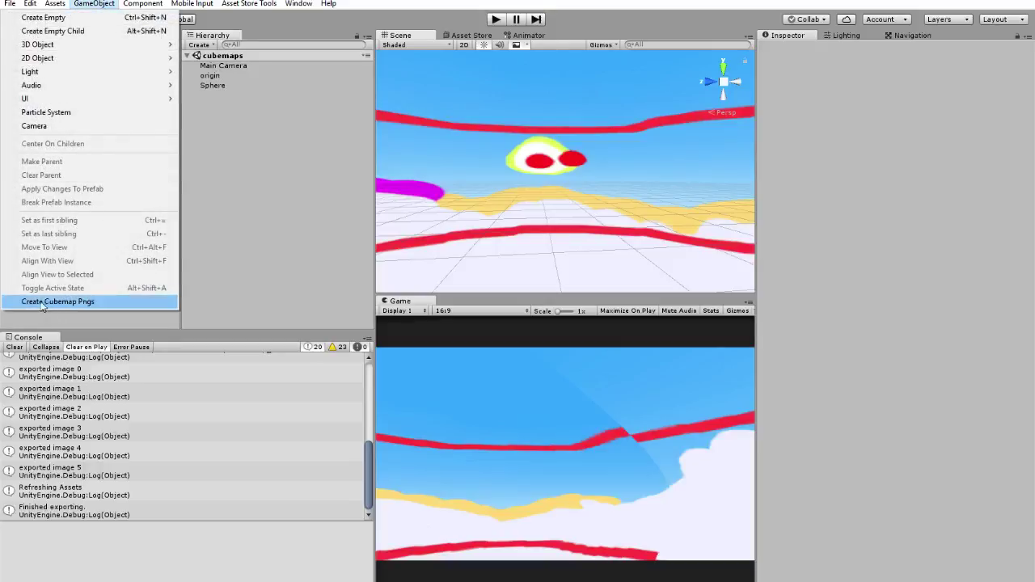
click(85, 302)
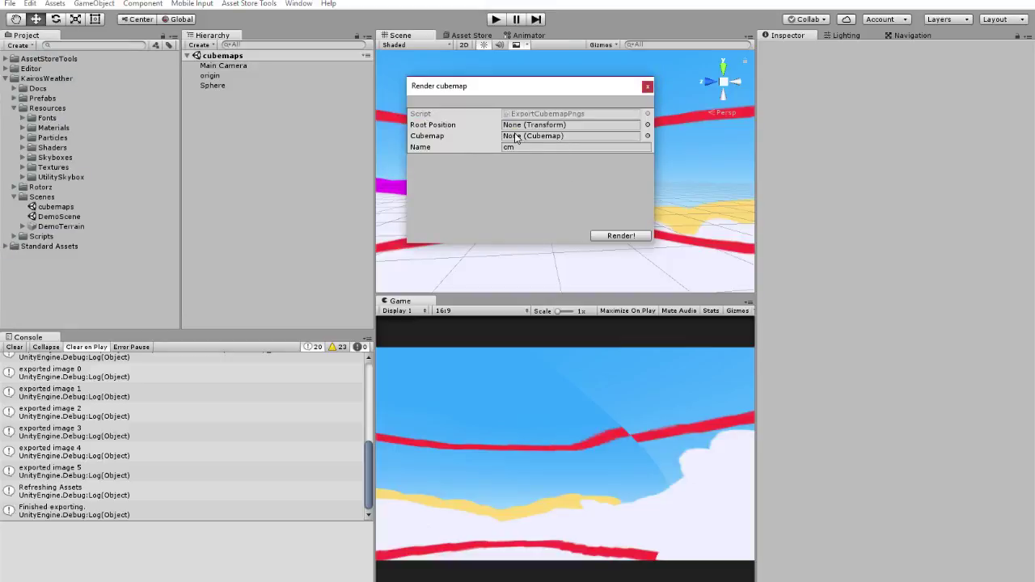
drag(197, 78, 558, 128)
click(647, 136)
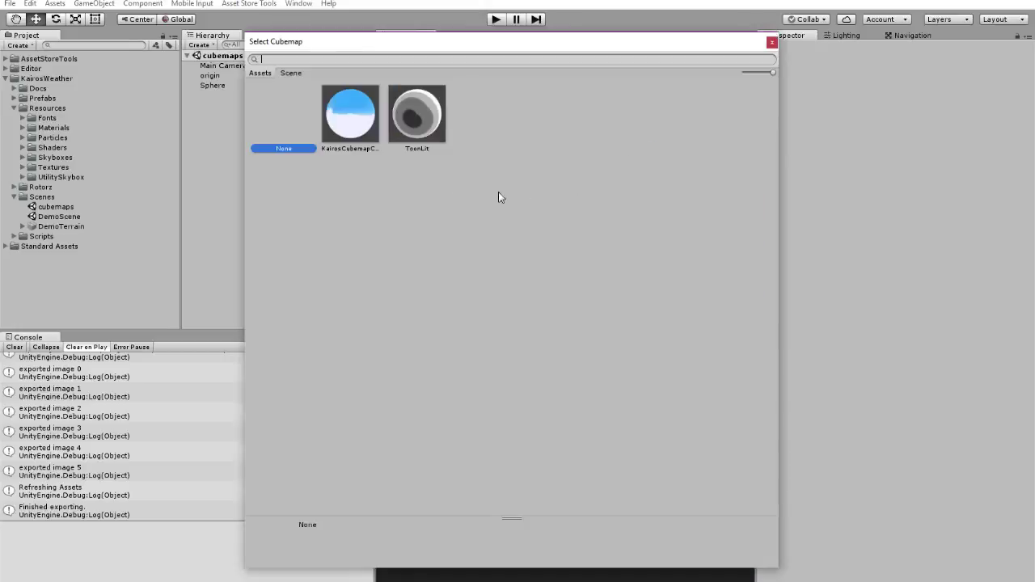
click(358, 122)
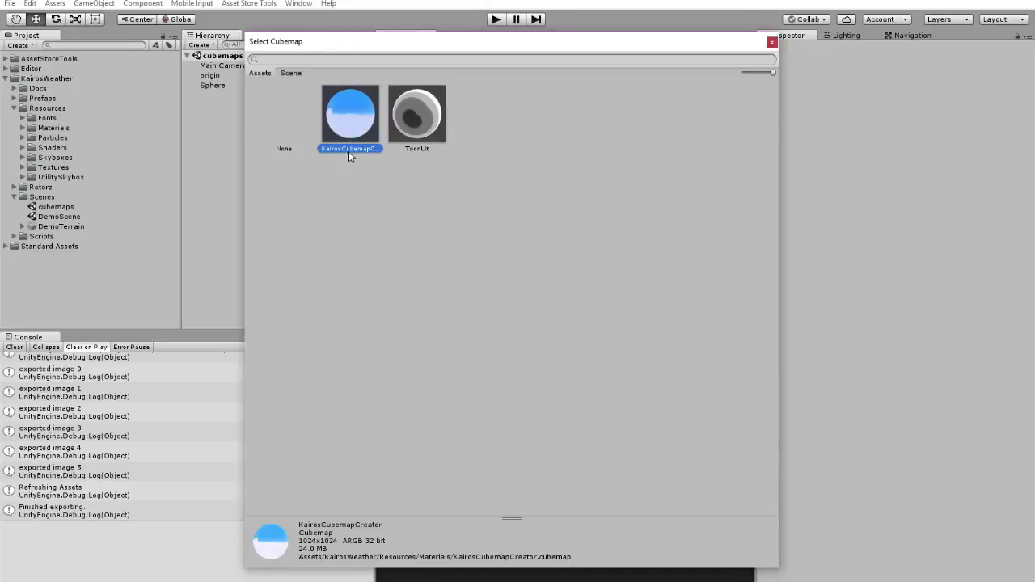
double_click(352, 119)
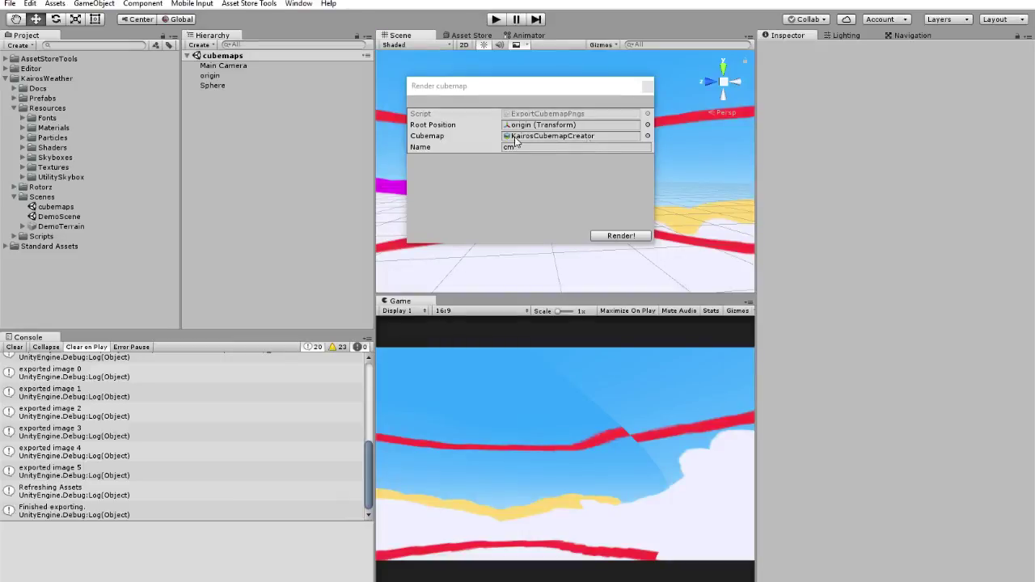
click(542, 148)
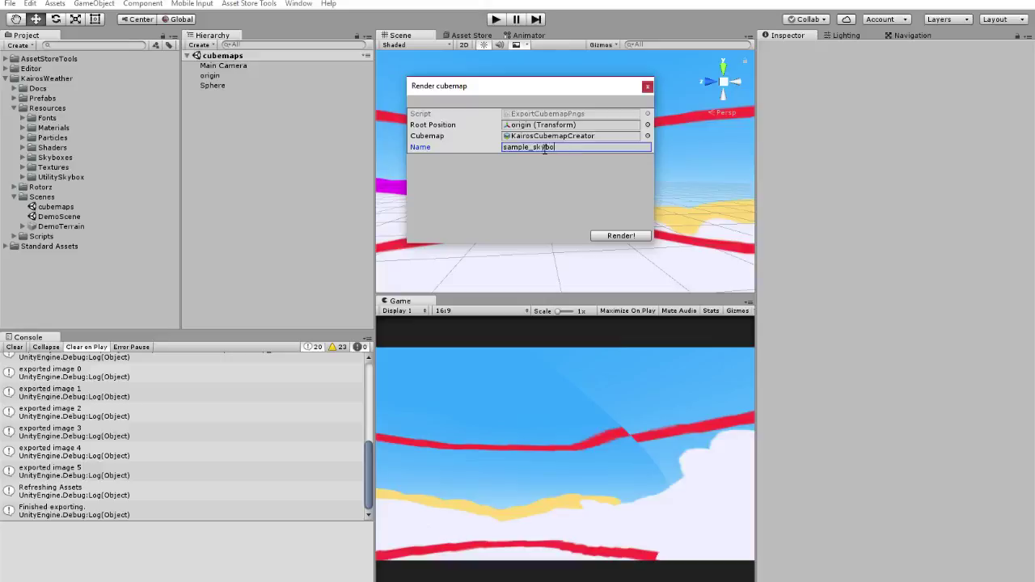
click(621, 236)
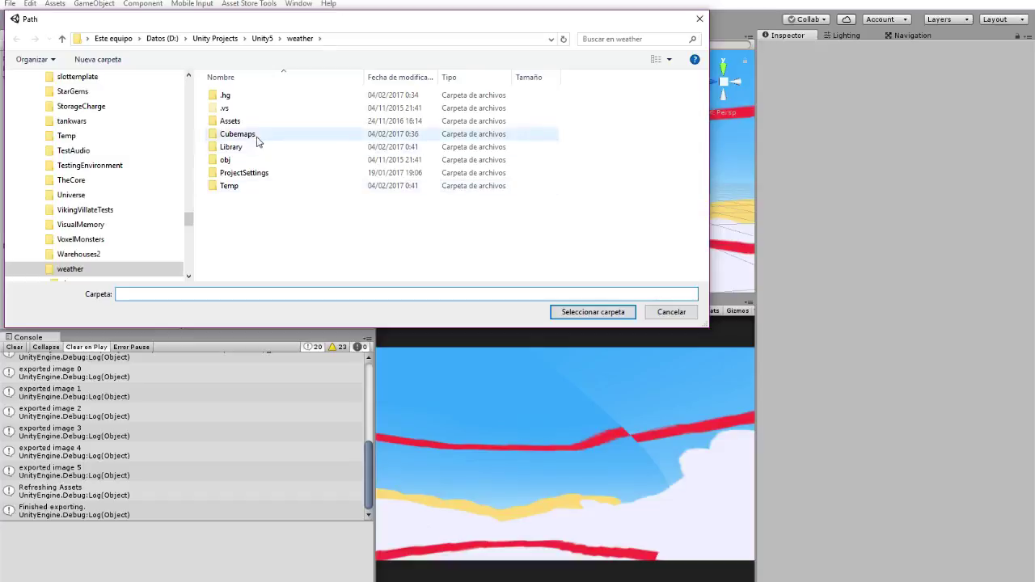
double_click(251, 135)
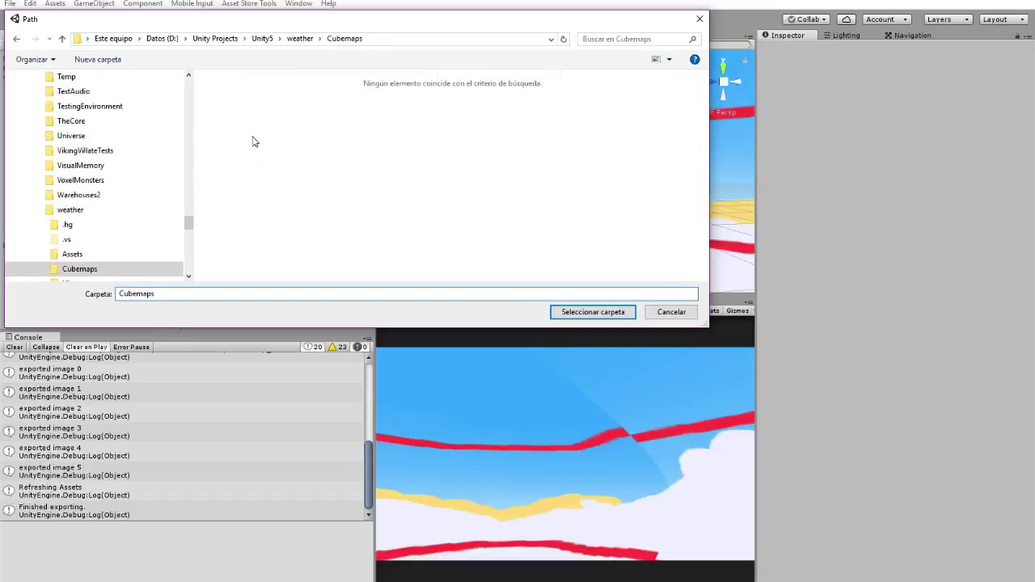
click(577, 316)
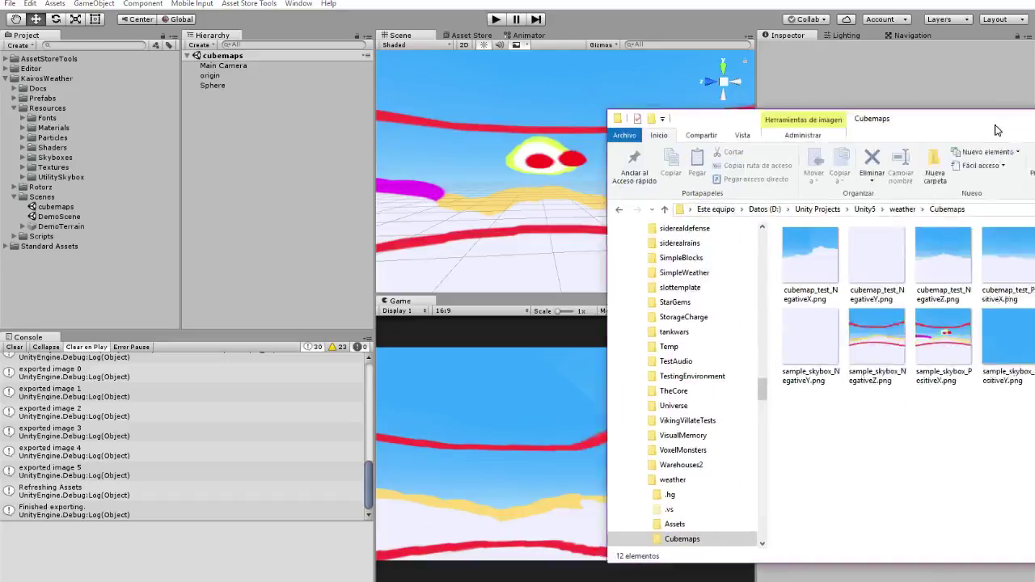
- Delete the six old cubemap_test images from the Cubemaps folder
drag(984, 107, 485, 97)
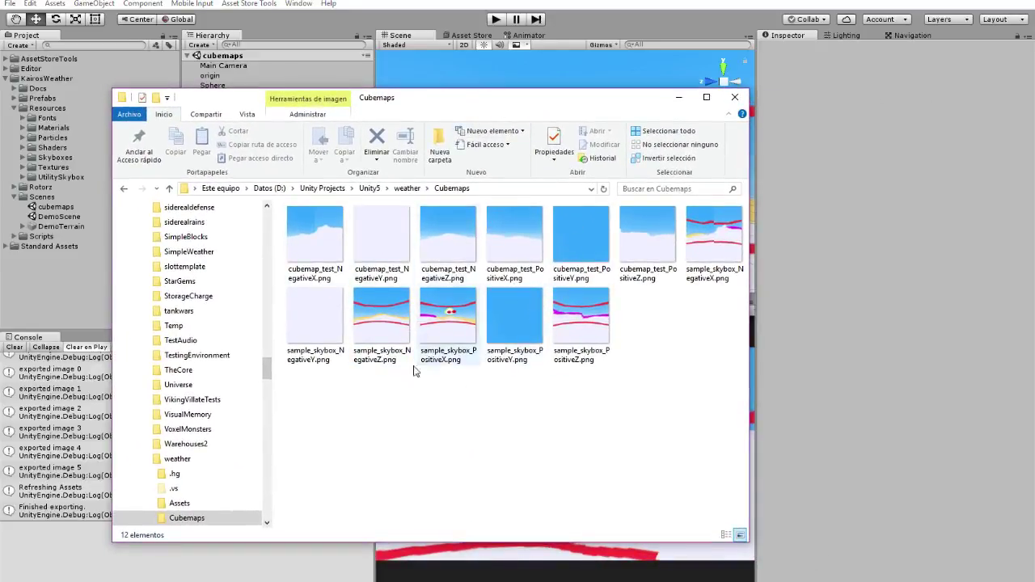
click(314, 318)
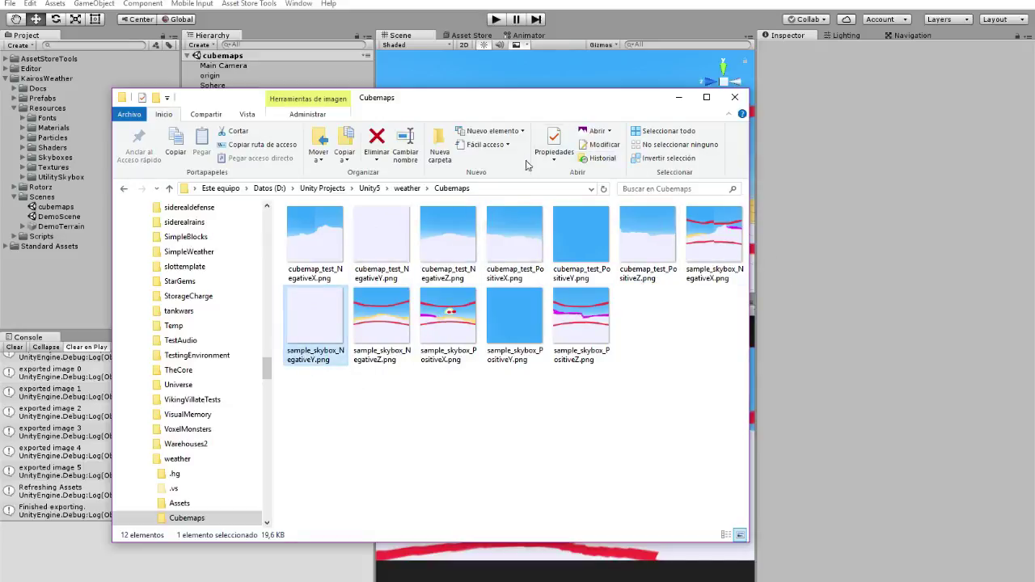
click(623, 266)
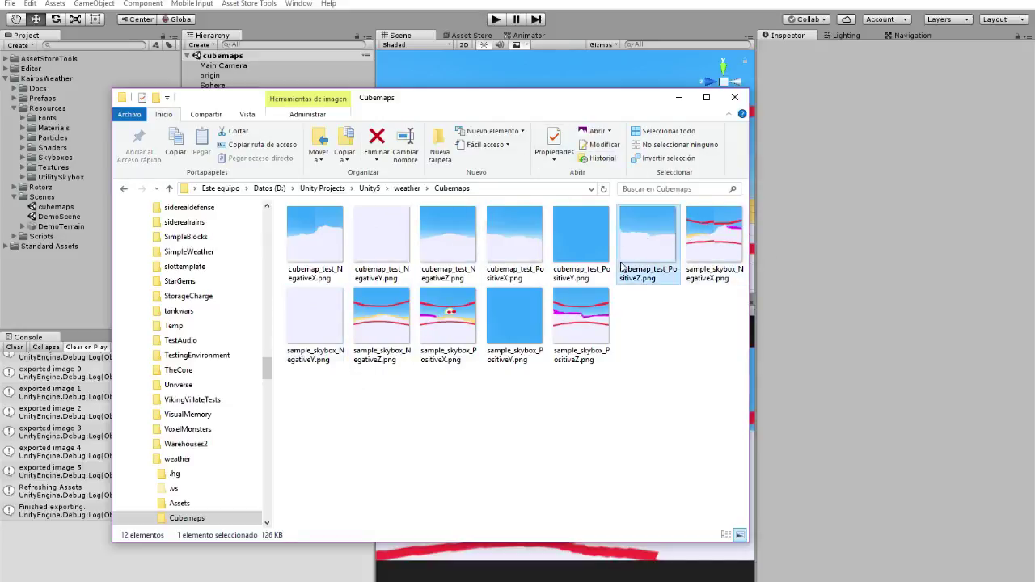
shift+click(327, 224)
key(Delete)
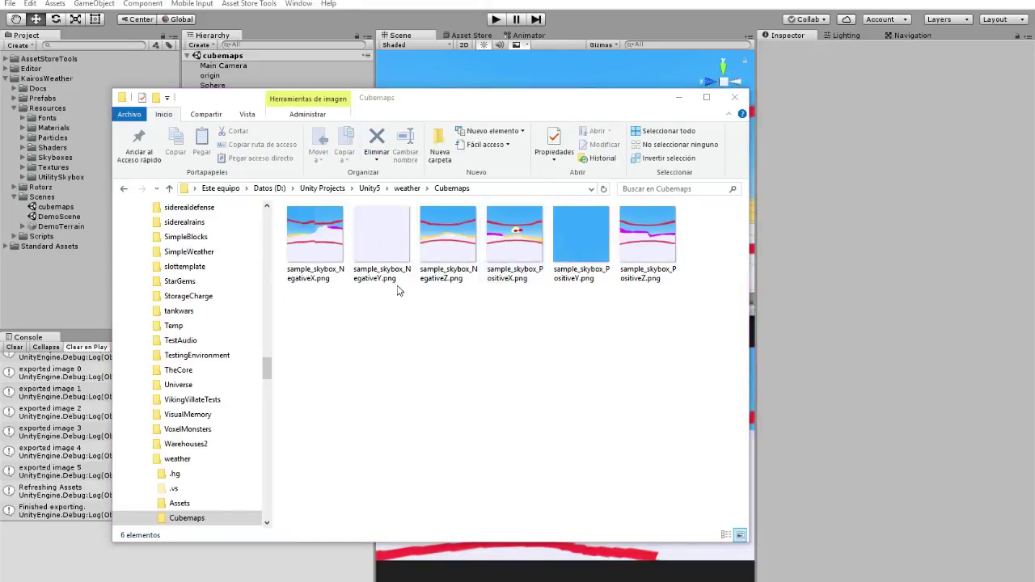
- Review each of the six sample_skybox face images, then minimize the folder window
click(327, 251)
click(380, 243)
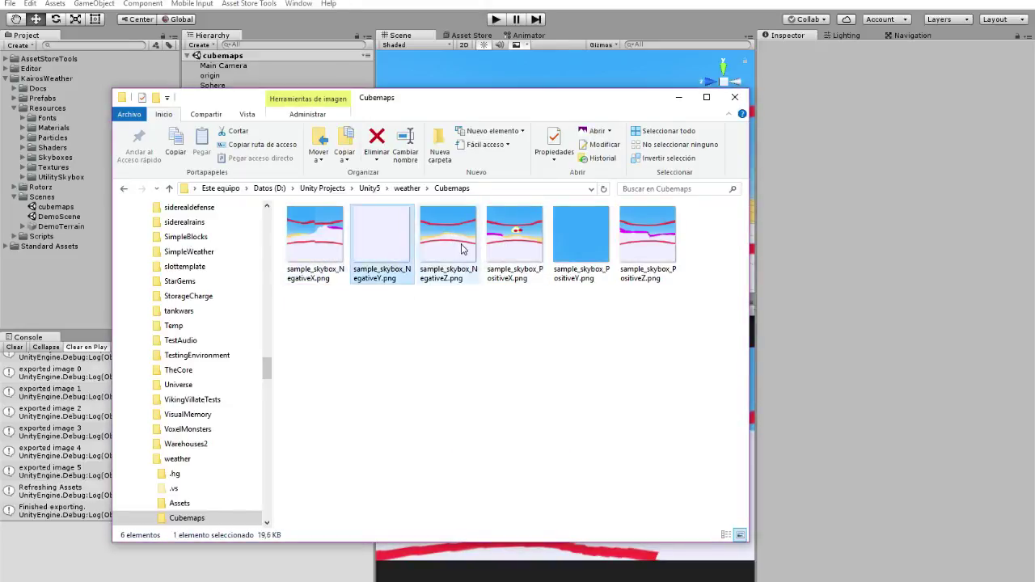
click(448, 243)
click(504, 248)
click(613, 247)
click(663, 245)
click(582, 243)
click(500, 251)
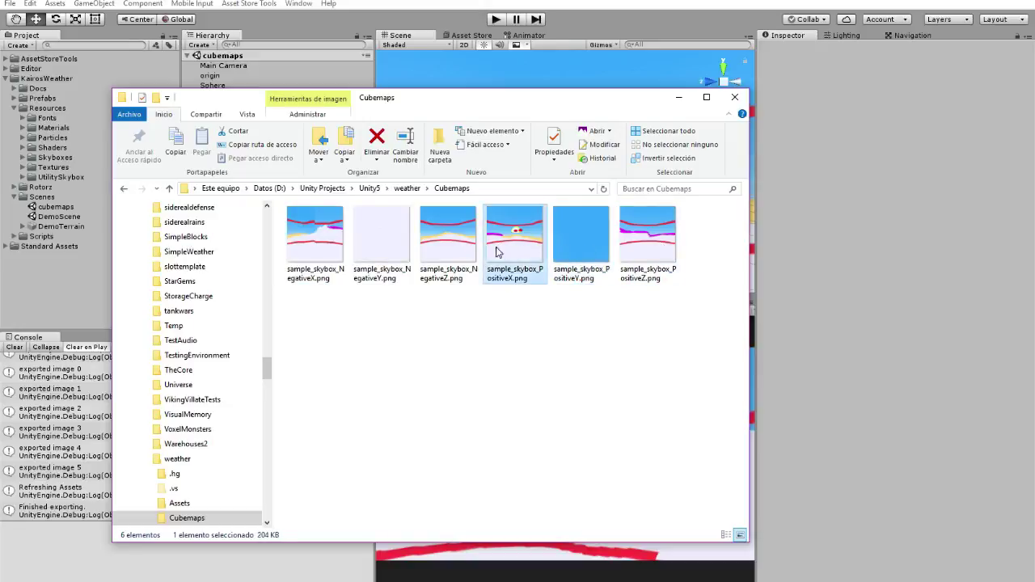
click(449, 246)
click(364, 251)
click(323, 246)
click(376, 245)
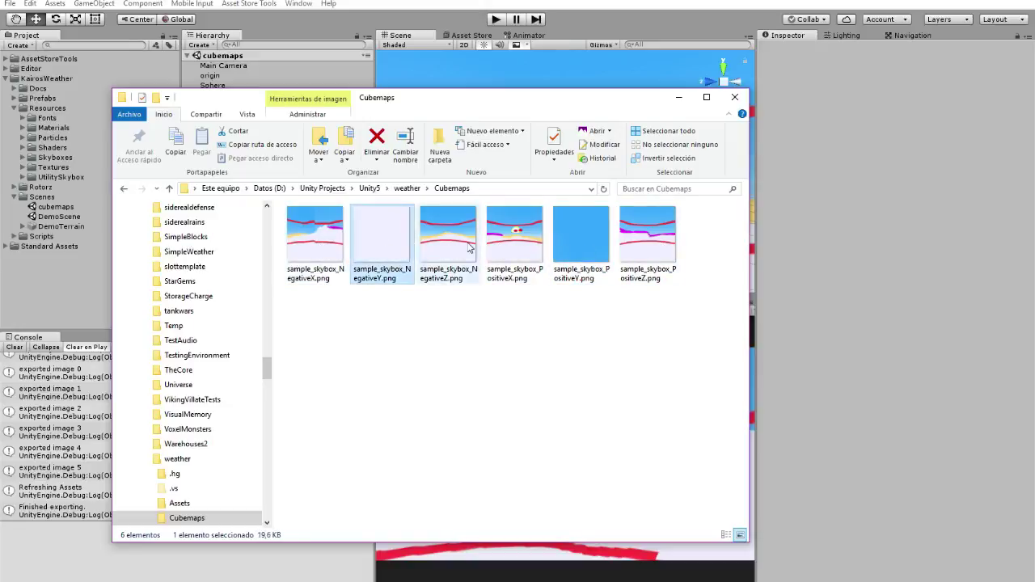
click(449, 243)
click(520, 235)
click(599, 243)
click(647, 243)
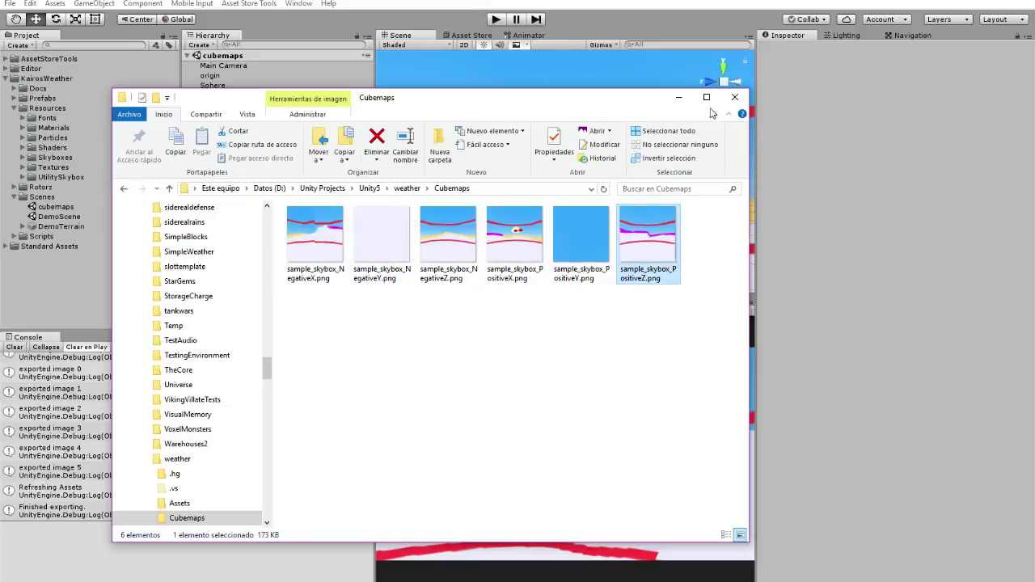
click(681, 98)
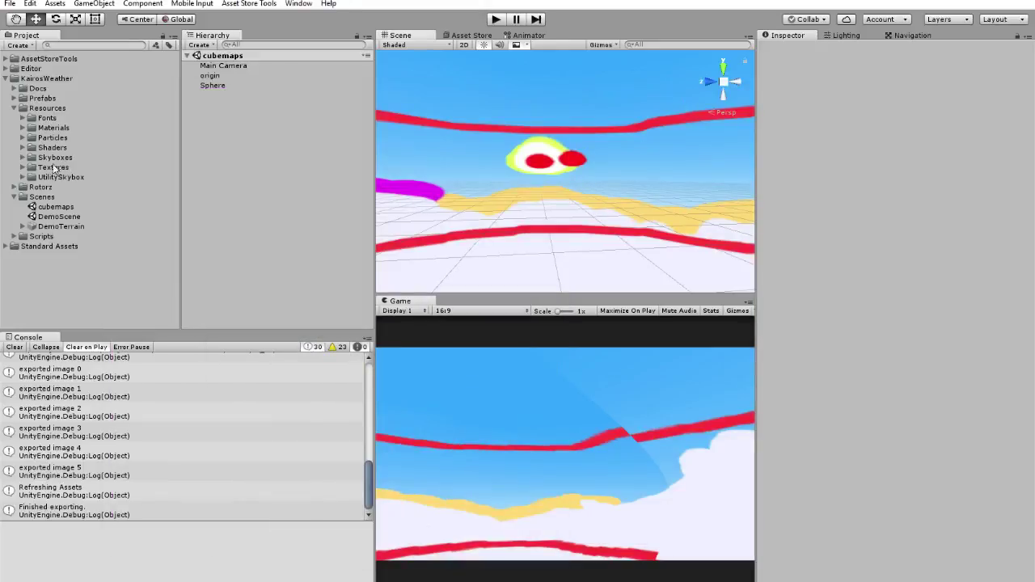
- Create a new material named Sample in the Skyboxes folder
click(22, 158)
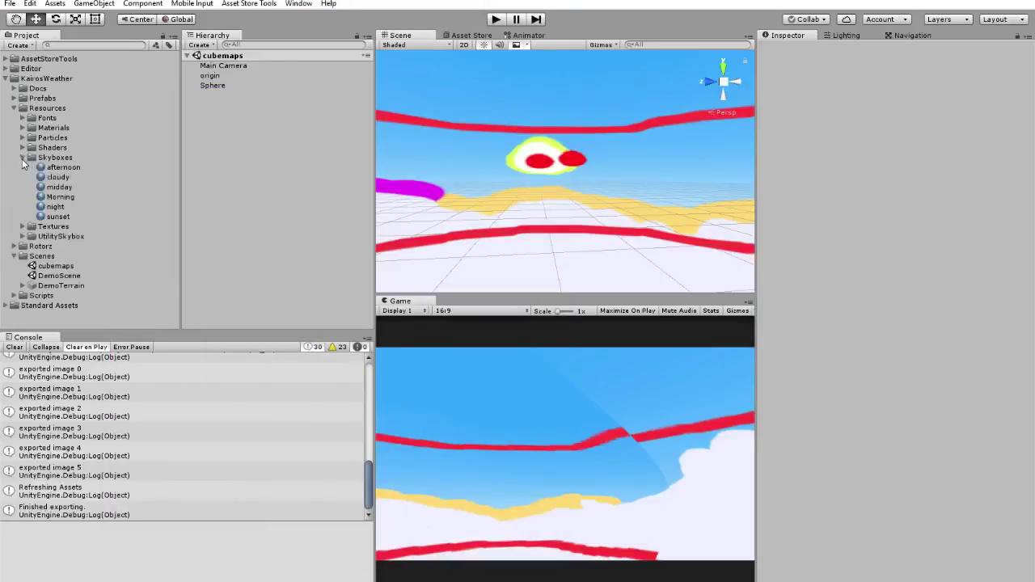
click(63, 158)
right_click(61, 158)
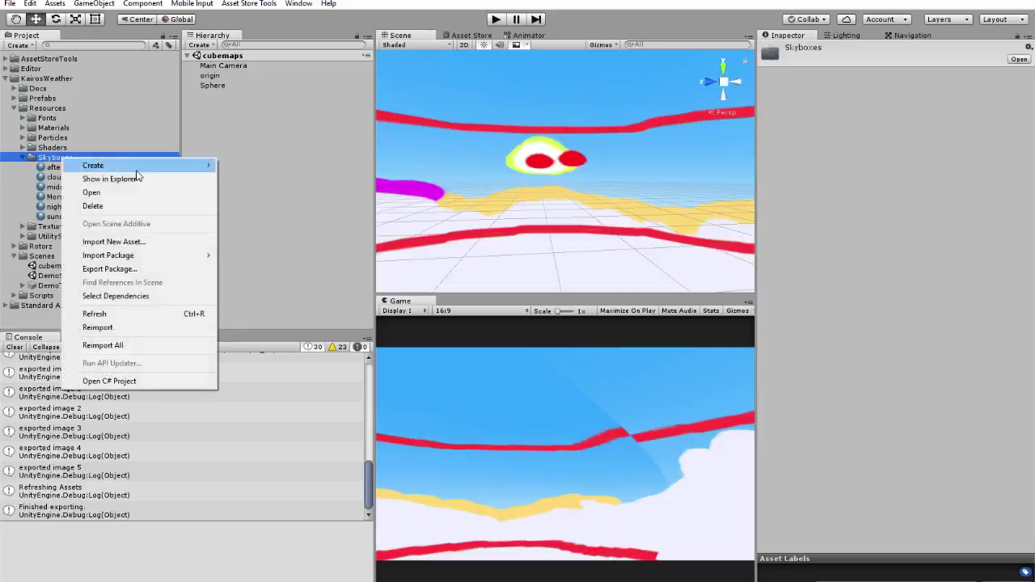
mouse_move(167, 165)
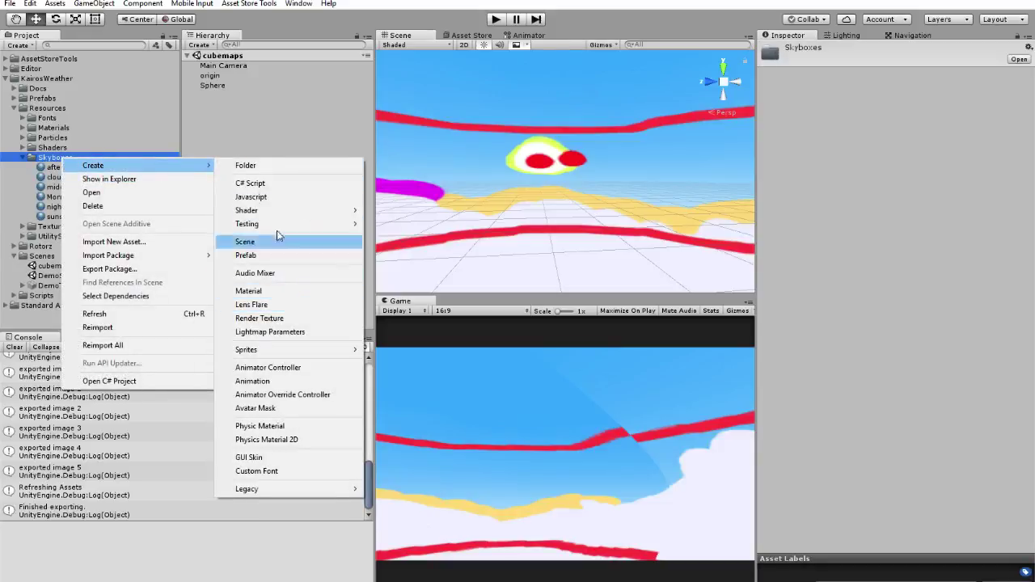
click(242, 291)
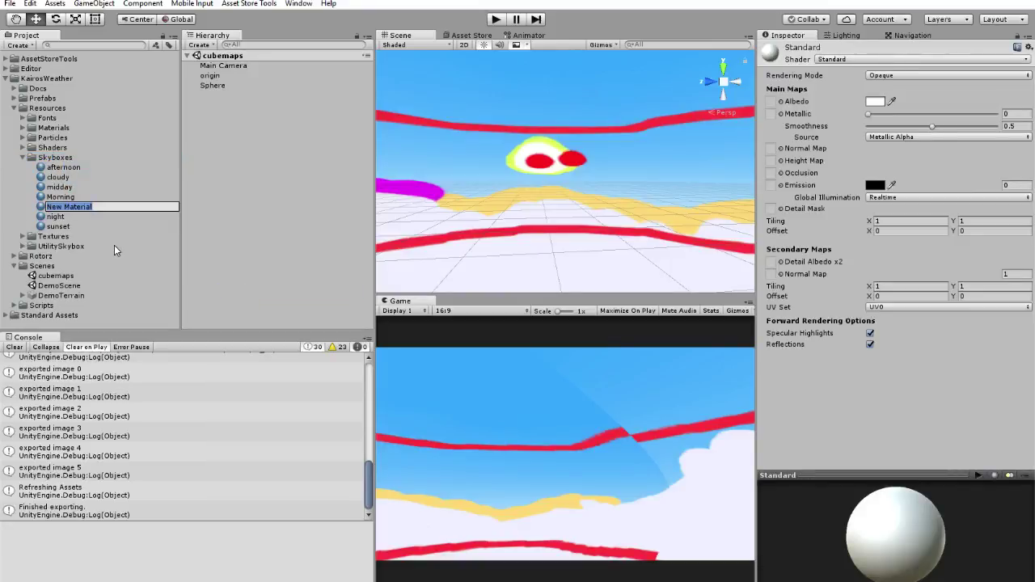
text(C)
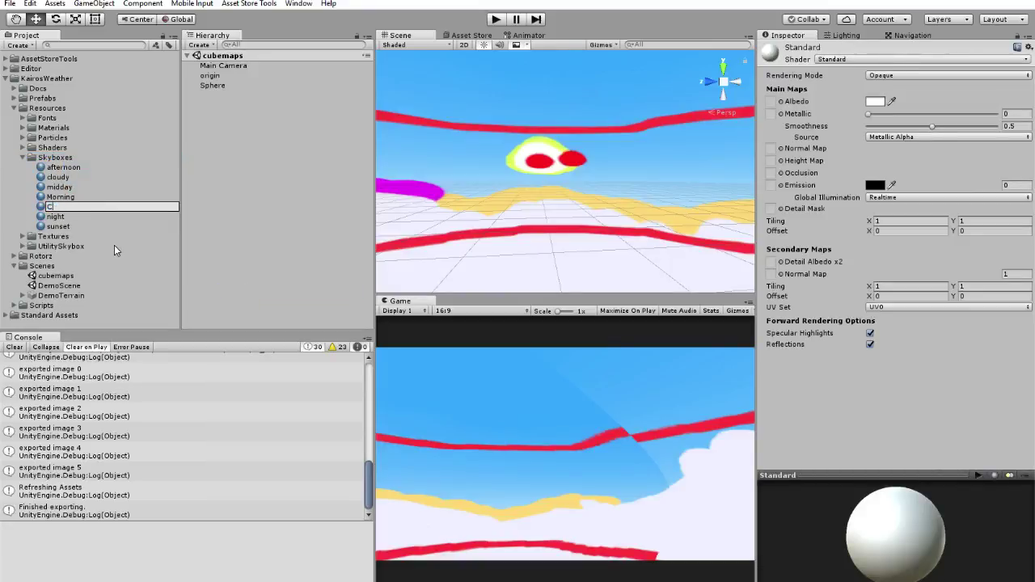
key(BackSpace)
text(Sample)
key(Return)
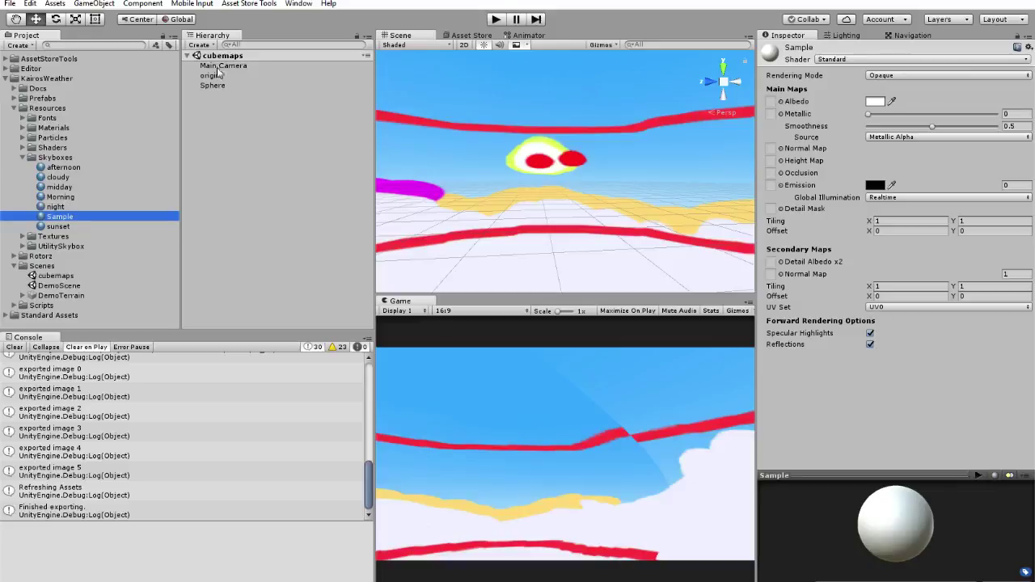
- Set the Sample material's shader to Skybox/6 Sided
click(862, 61)
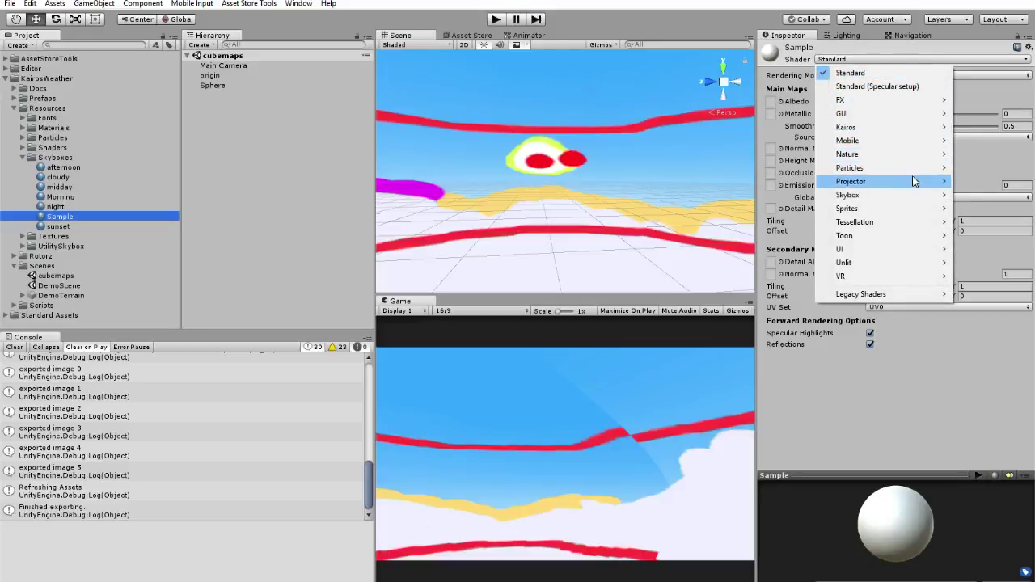
mouse_move(896, 159)
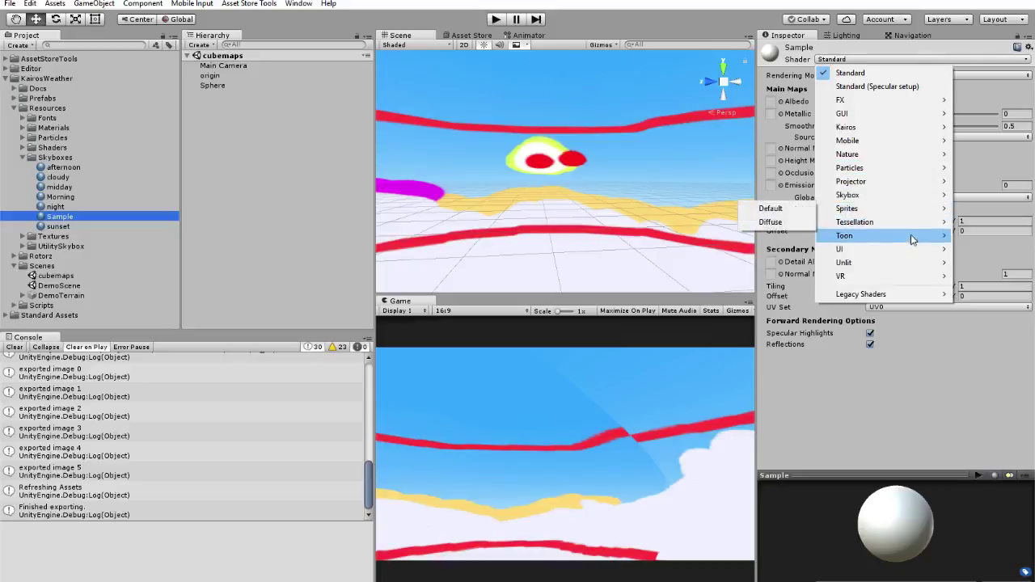
mouse_move(888, 266)
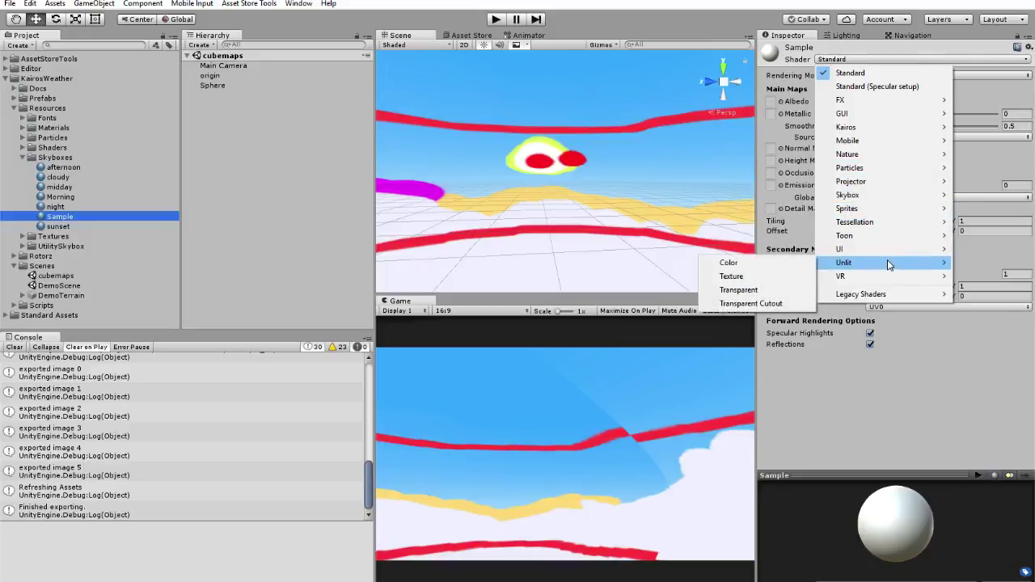
mouse_move(894, 197)
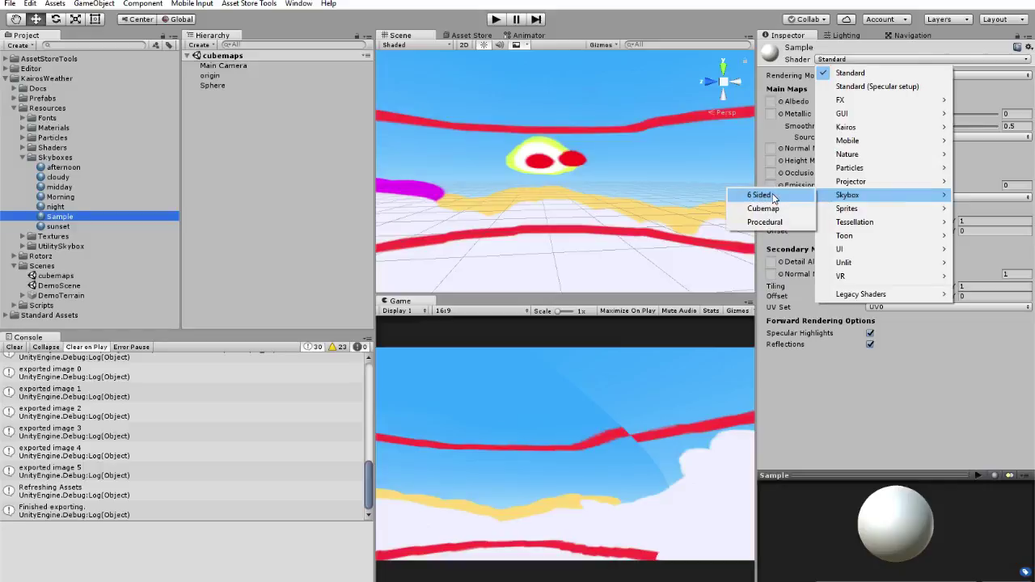
click(774, 197)
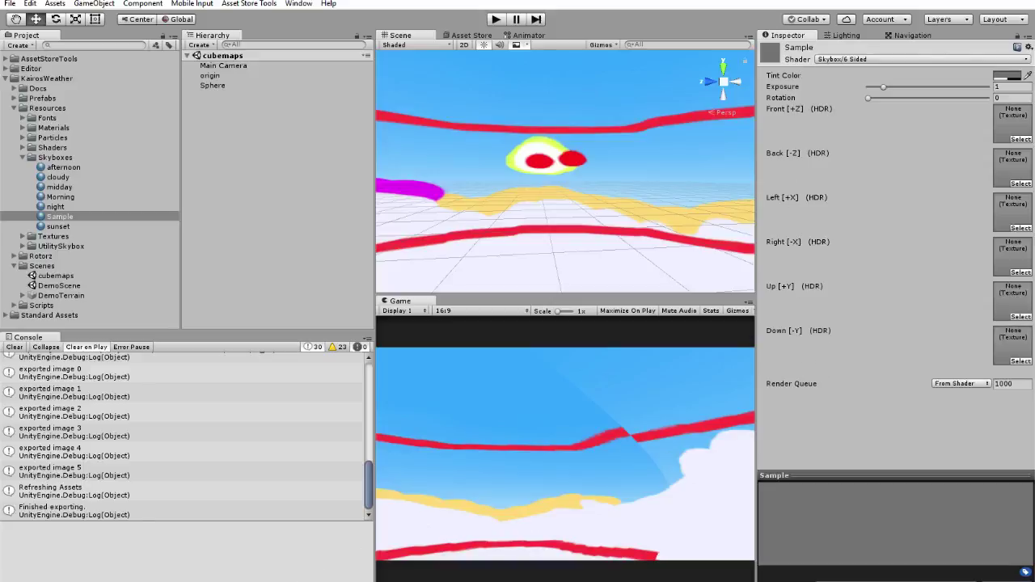
- Copy the six exported sample_skybox face images
key(alt+Tab)
drag(681, 318, 285, 224)
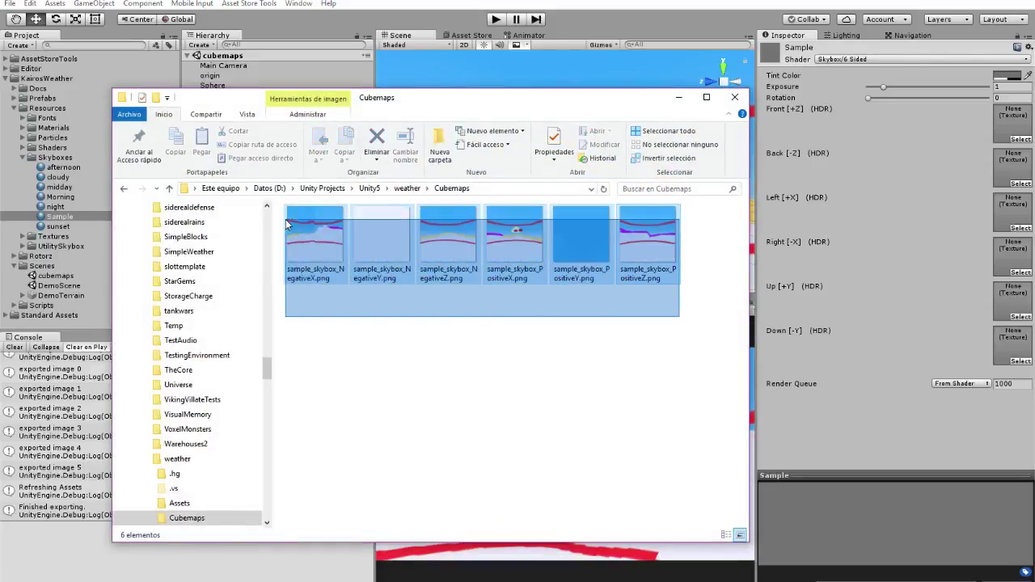
right_click(286, 224)
click(194, 526)
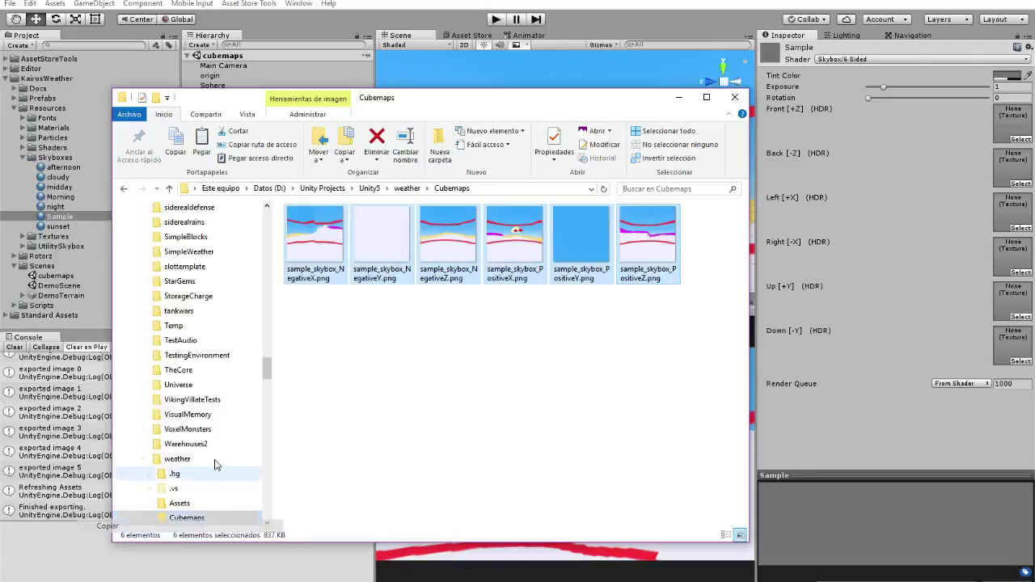
- Browse to Assets/KairosWeather/Resources/Textures/Skyboxes
click(407, 187)
click(308, 253)
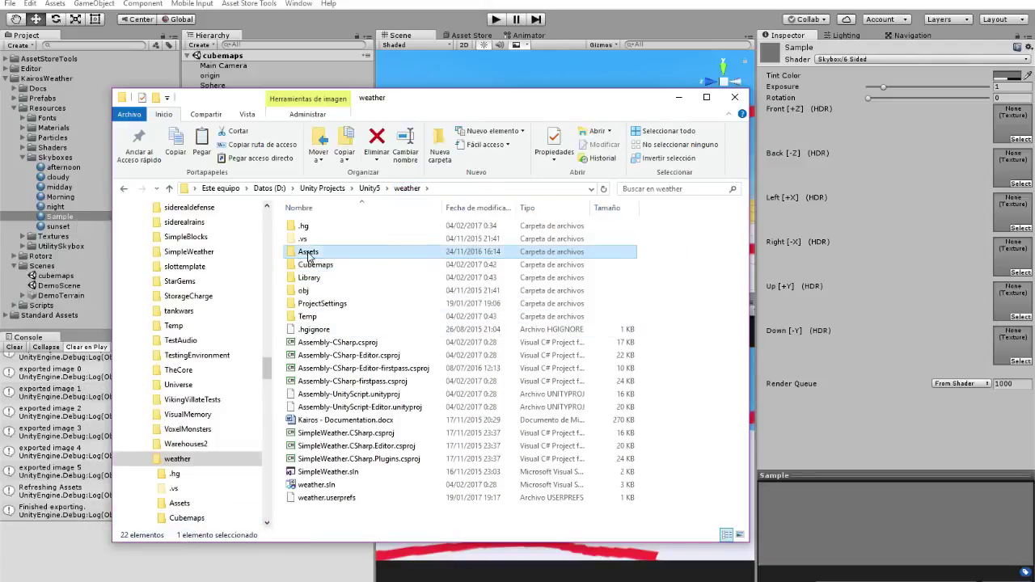
double_click(308, 254)
double_click(320, 252)
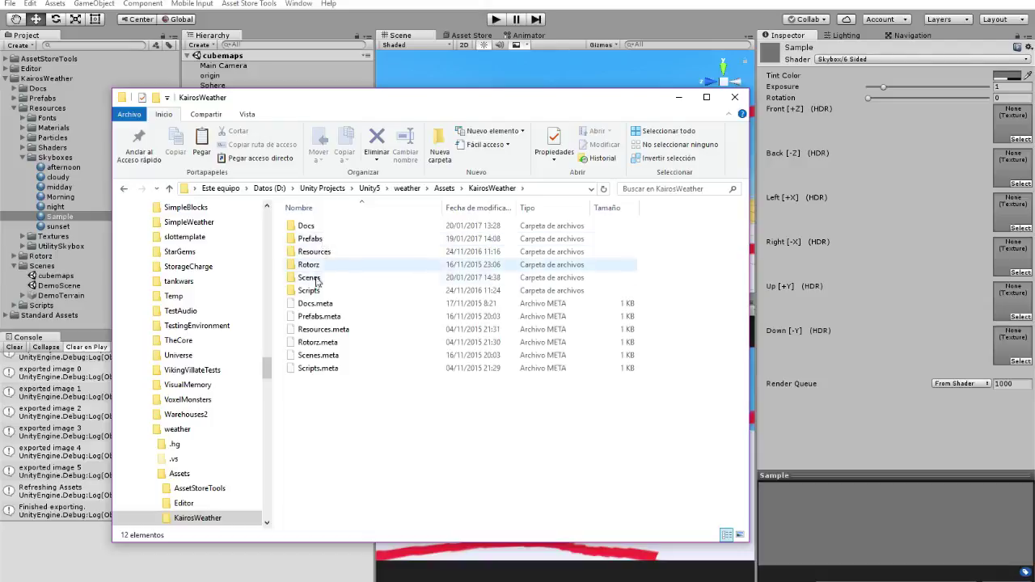
double_click(314, 251)
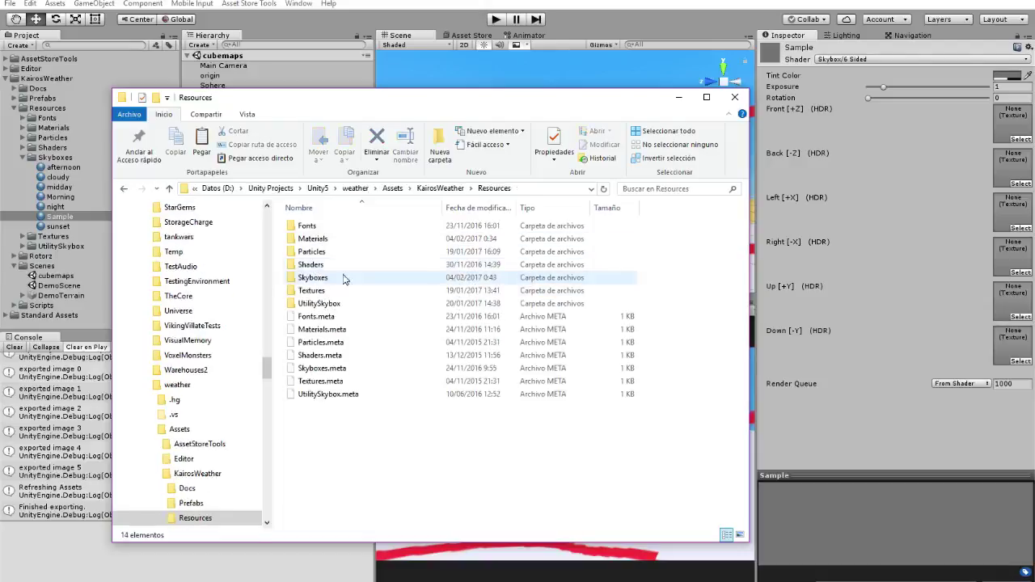
double_click(314, 293)
double_click(315, 236)
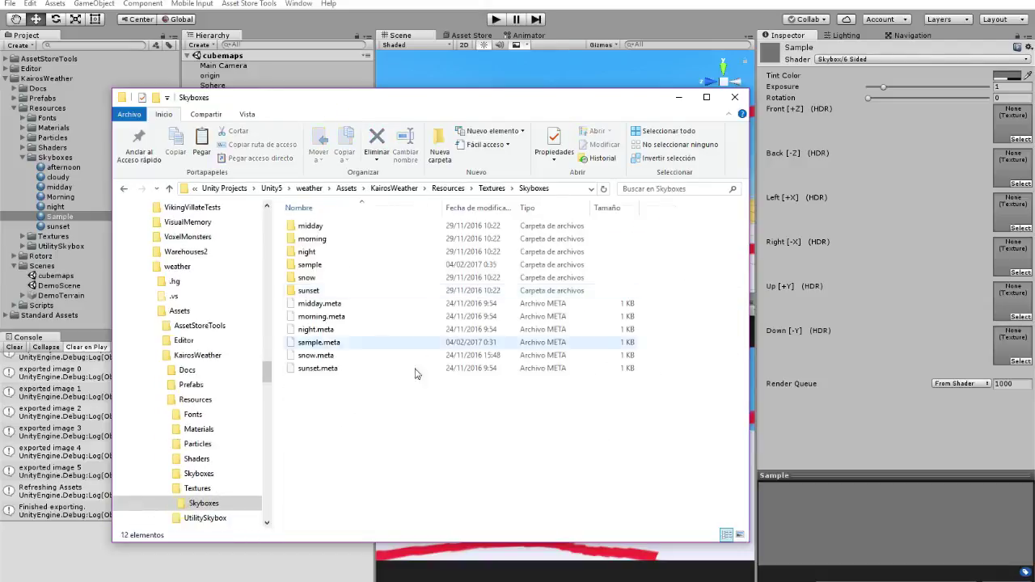
- Create a folder named sample, merging with the existing one, open it, then close Explorer
right_click(336, 432)
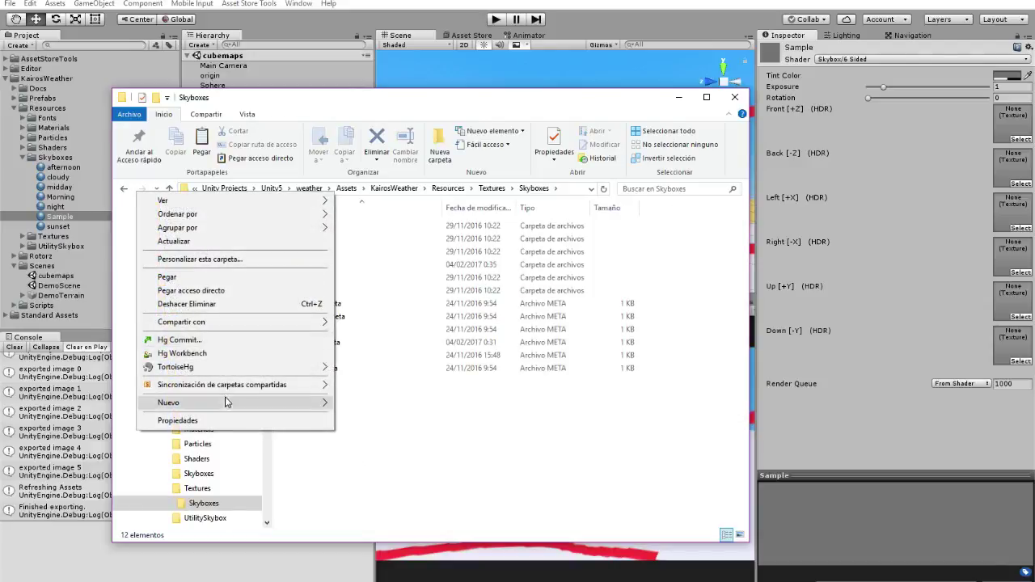
mouse_move(227, 402)
click(372, 403)
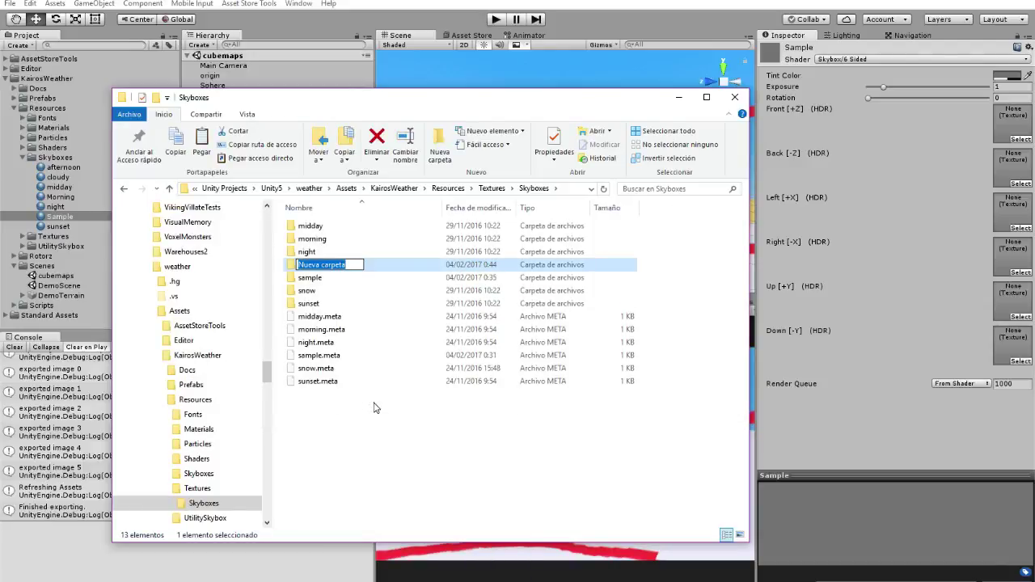
text(sample)
key(Return)
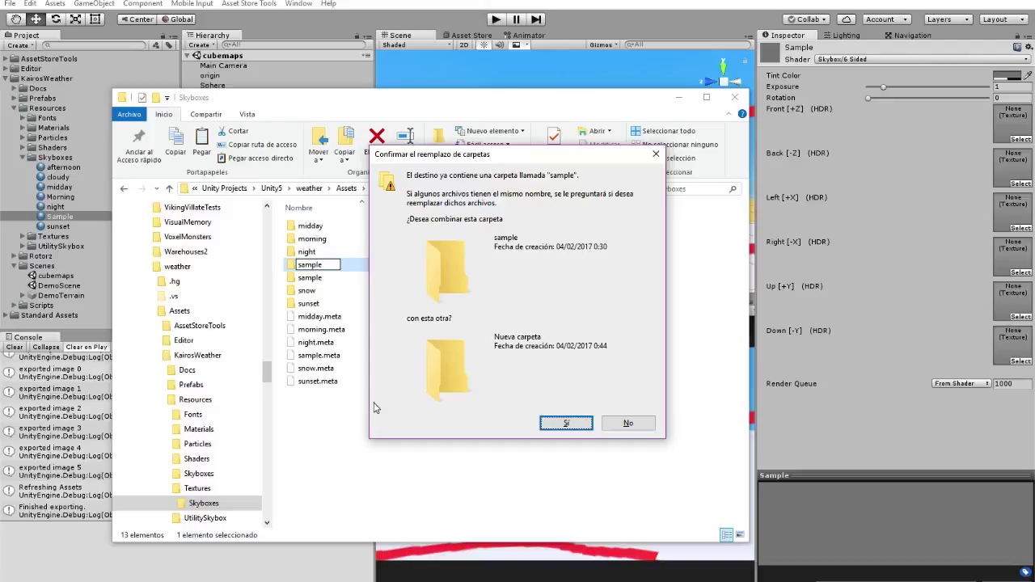
key(Return)
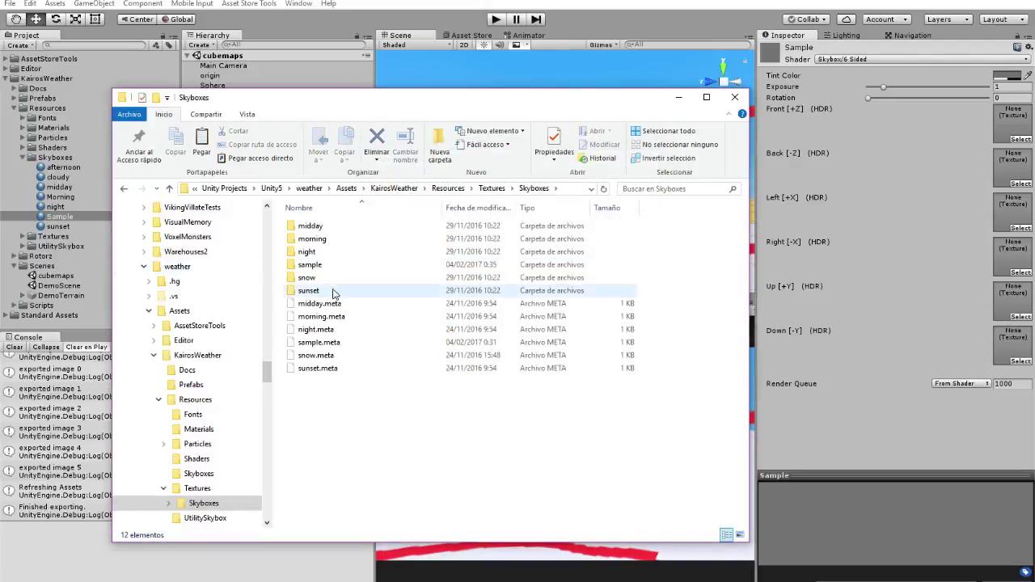
double_click(308, 265)
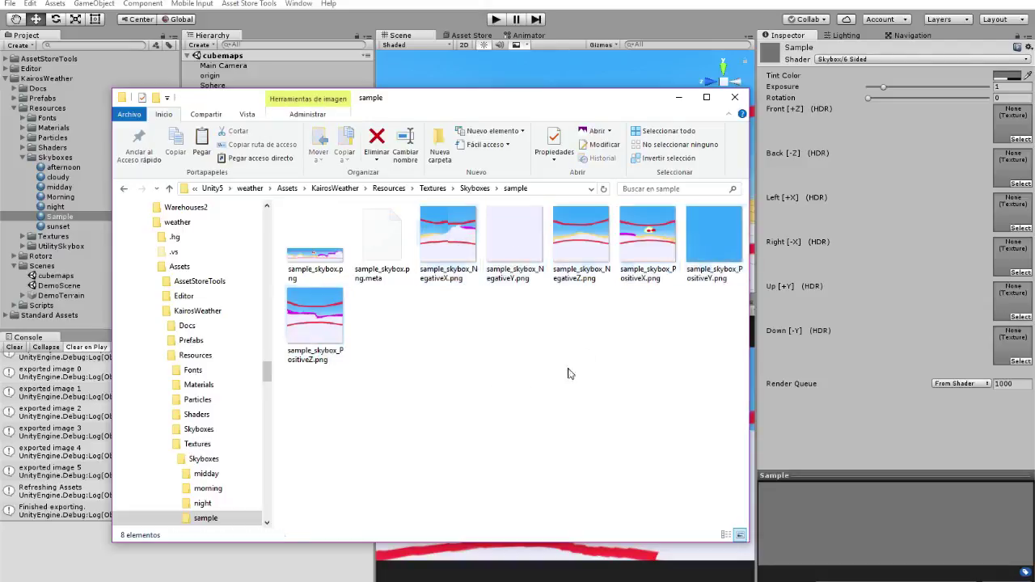
click(737, 98)
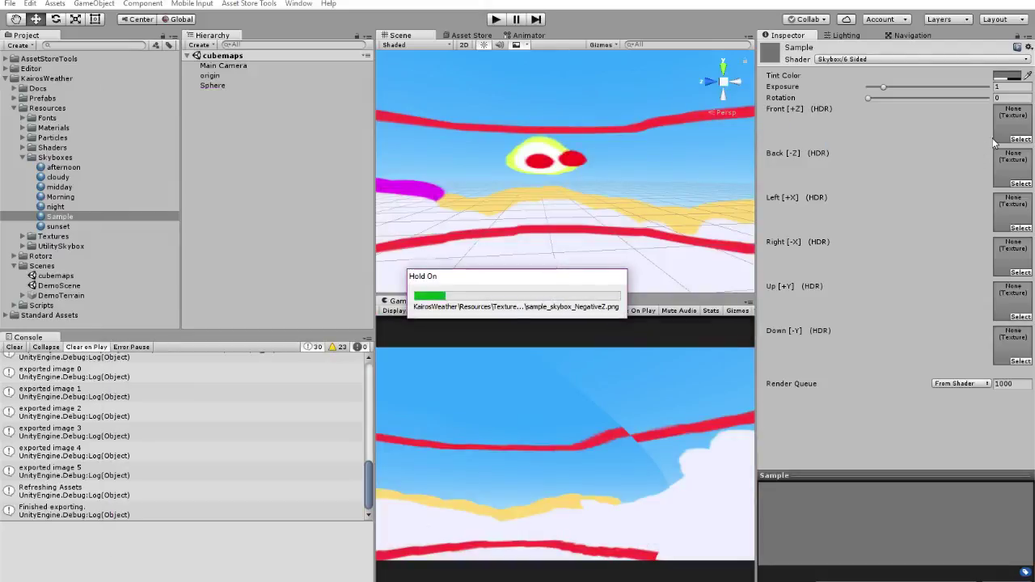
- Assign sample_skybox_PositiveZ to the Front [+Z] face after comparing the sample textures
click(1019, 139)
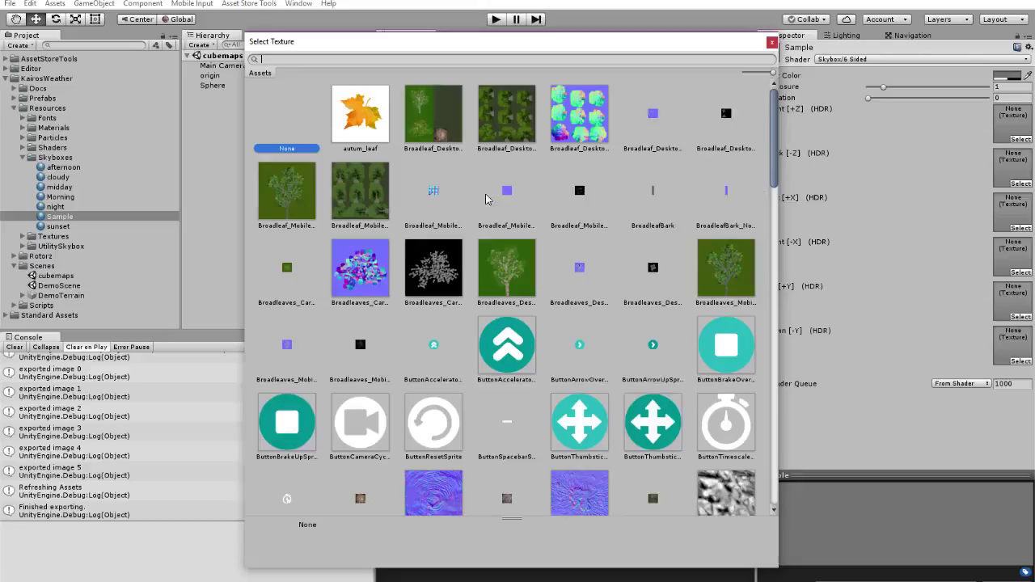
text(sample)
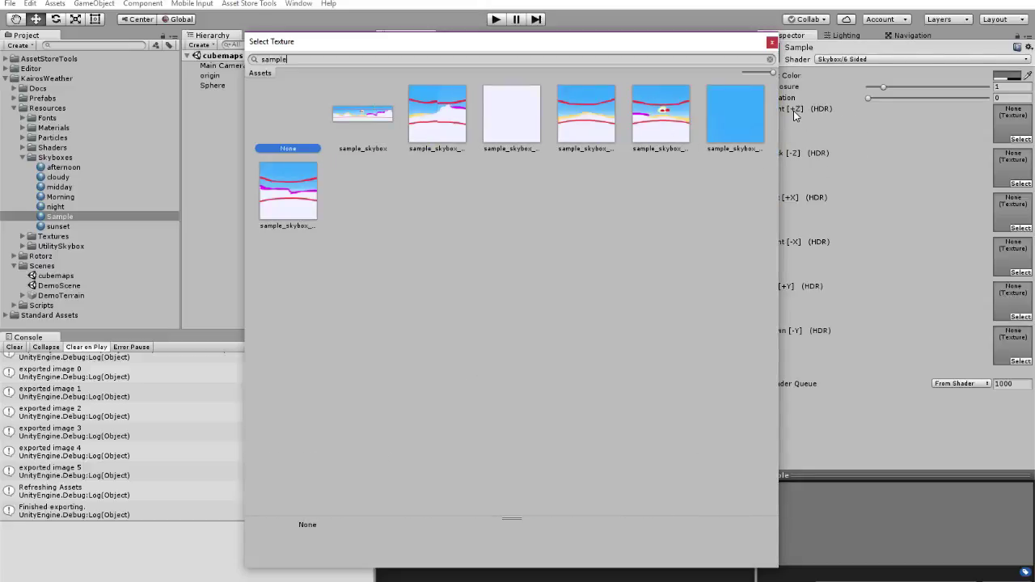
click(426, 114)
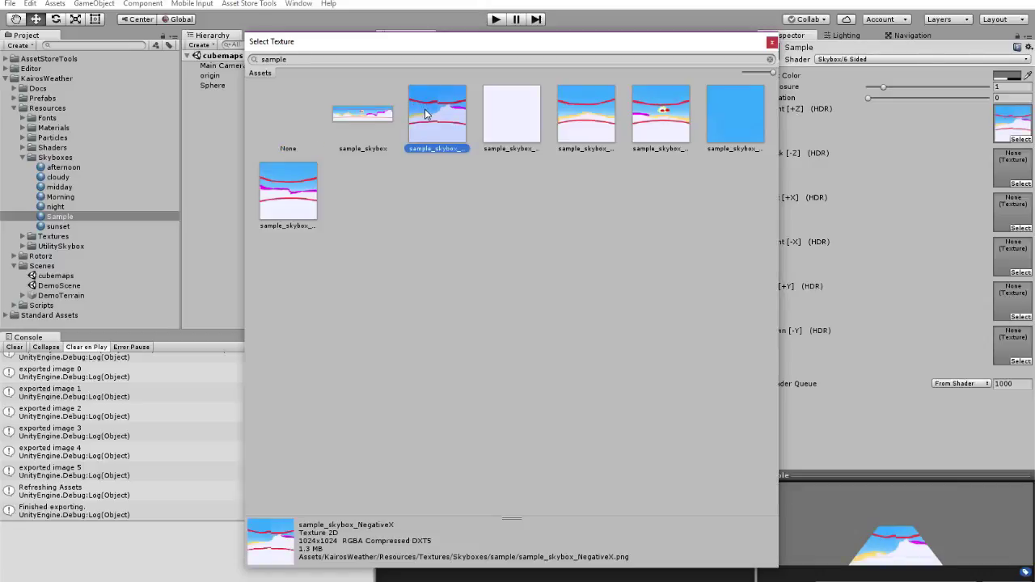
click(525, 110)
click(585, 115)
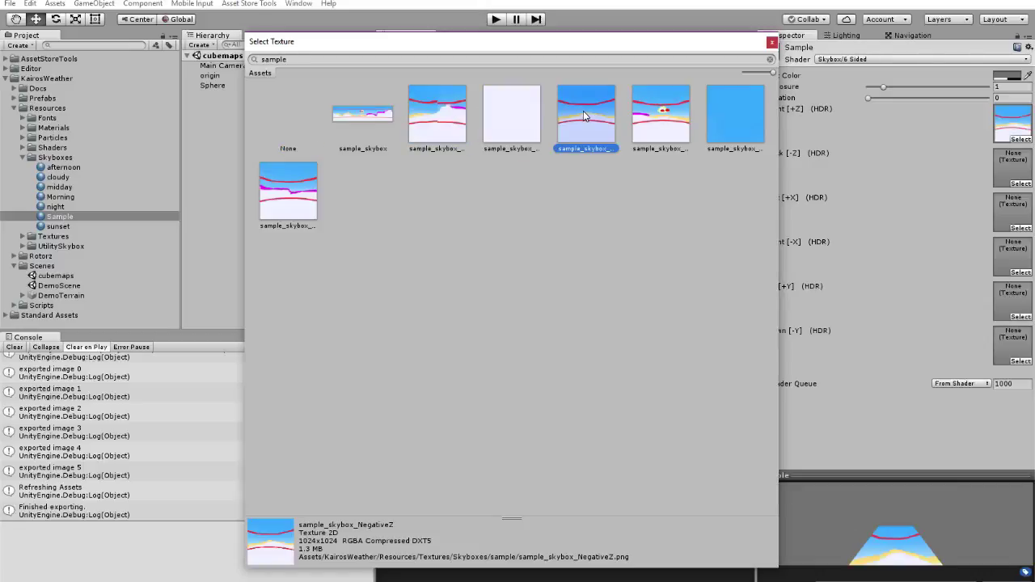
click(677, 122)
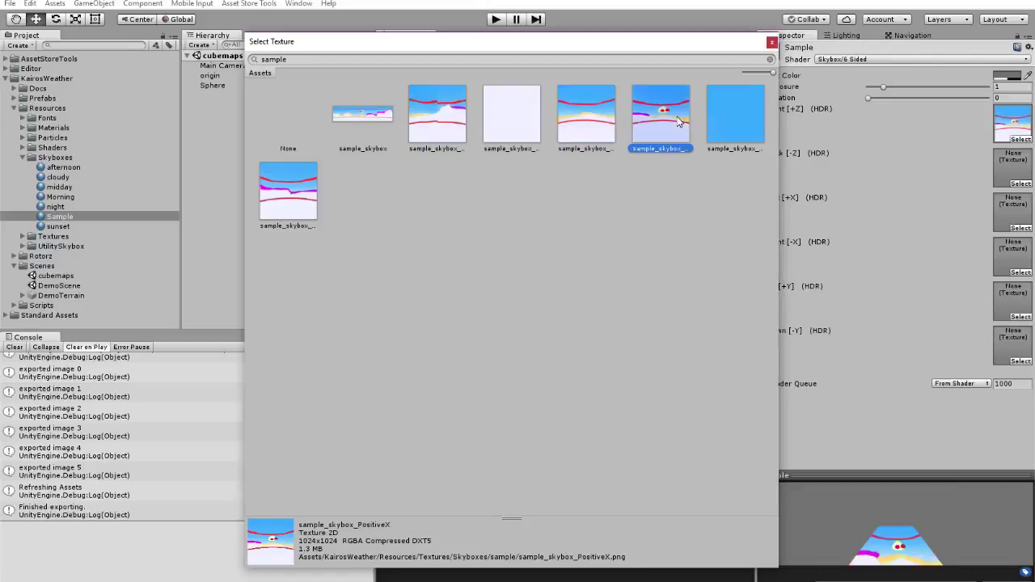
click(744, 128)
click(318, 224)
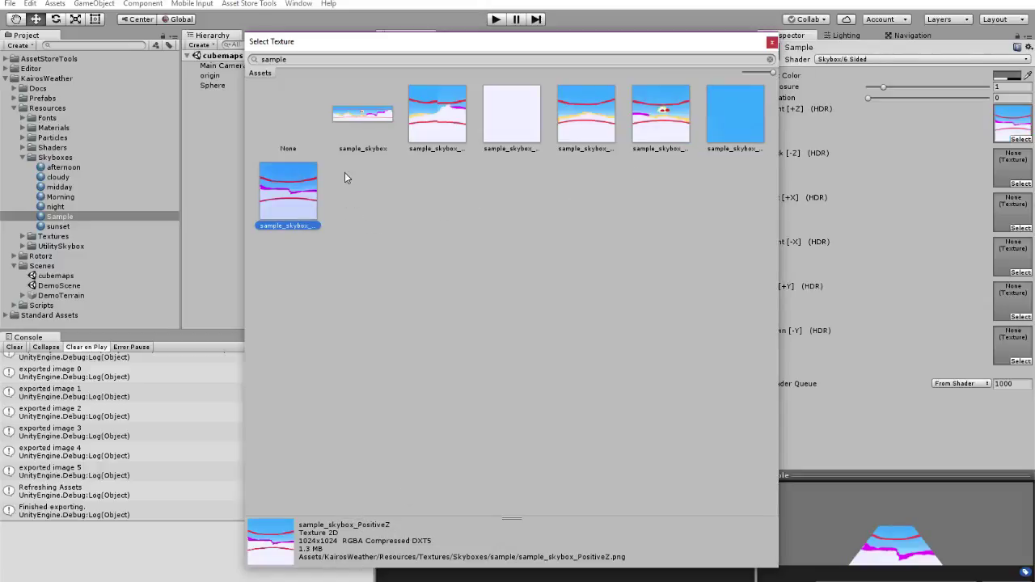
double_click(287, 192)
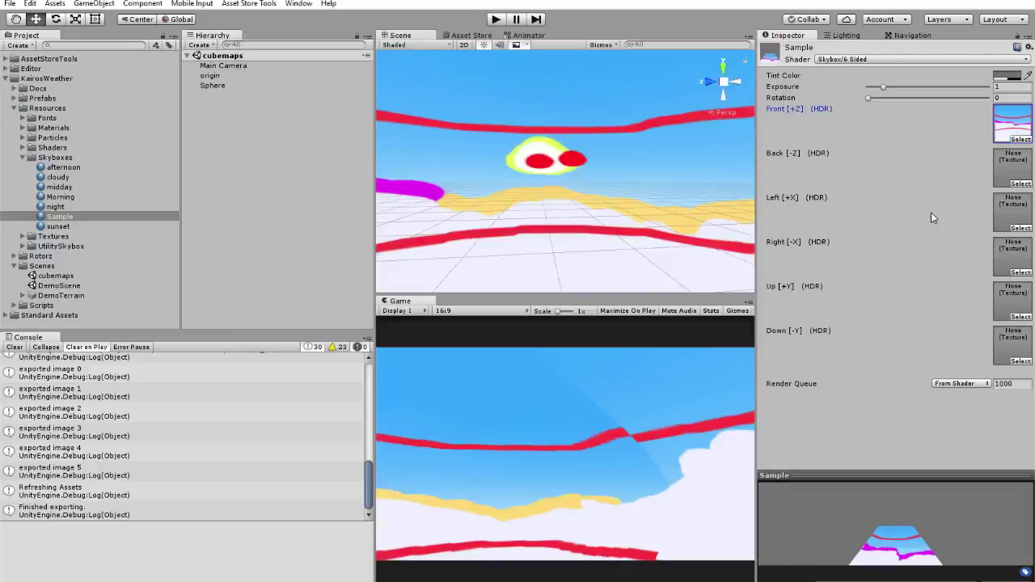
- Pick a sample_skybox texture for the Back [-Z] face, passing over the white NegativeY one
click(1020, 186)
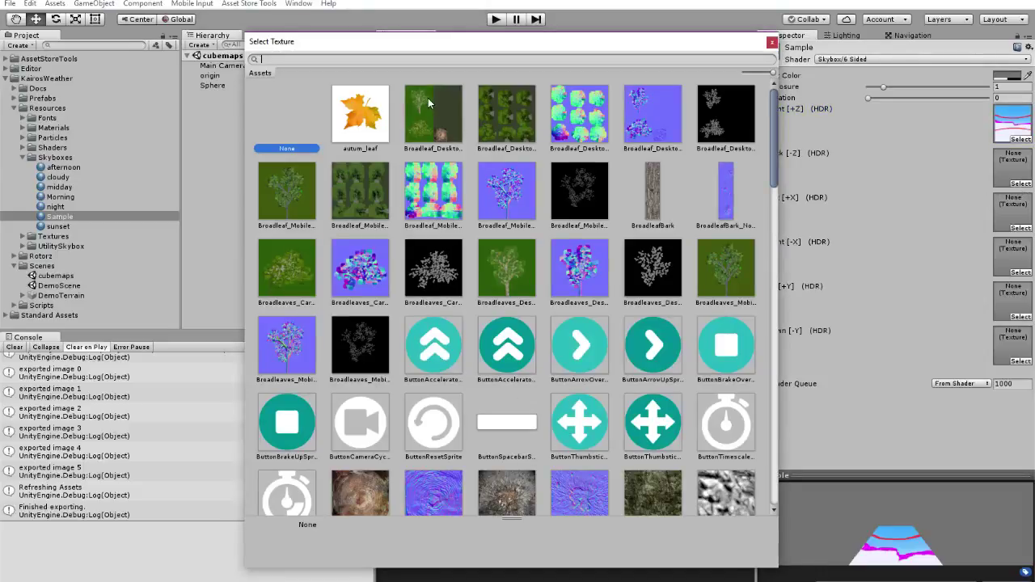
text(sample)
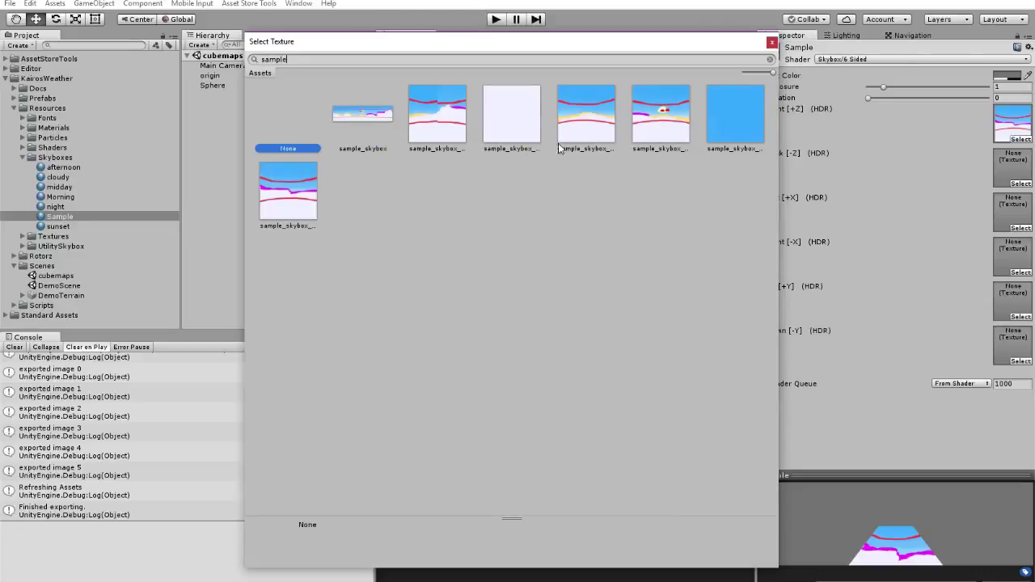
click(526, 130)
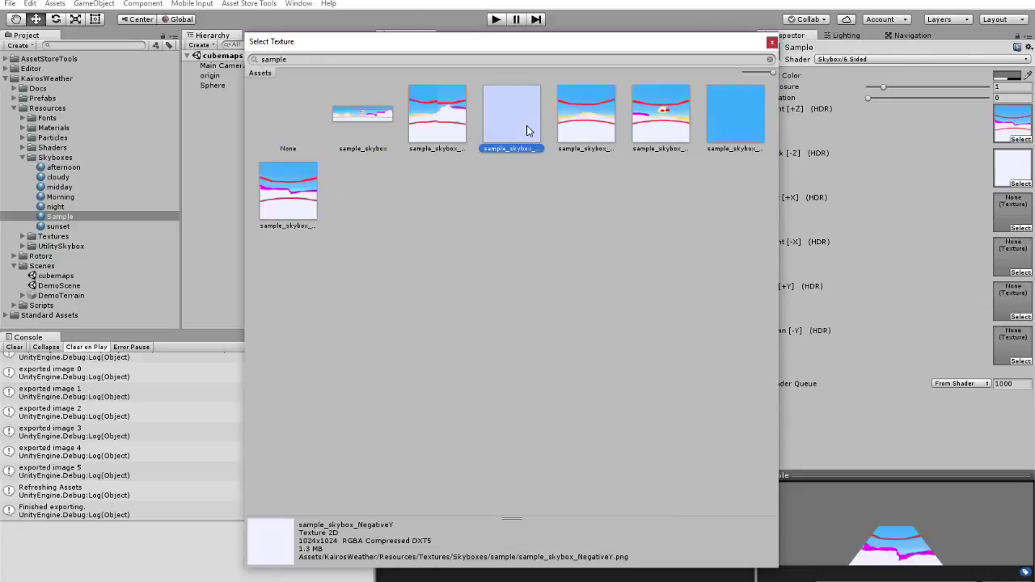
click(567, 127)
- Confirm the Back texture and assign sample_skybox PositiveX to the Left face
double_click(588, 128)
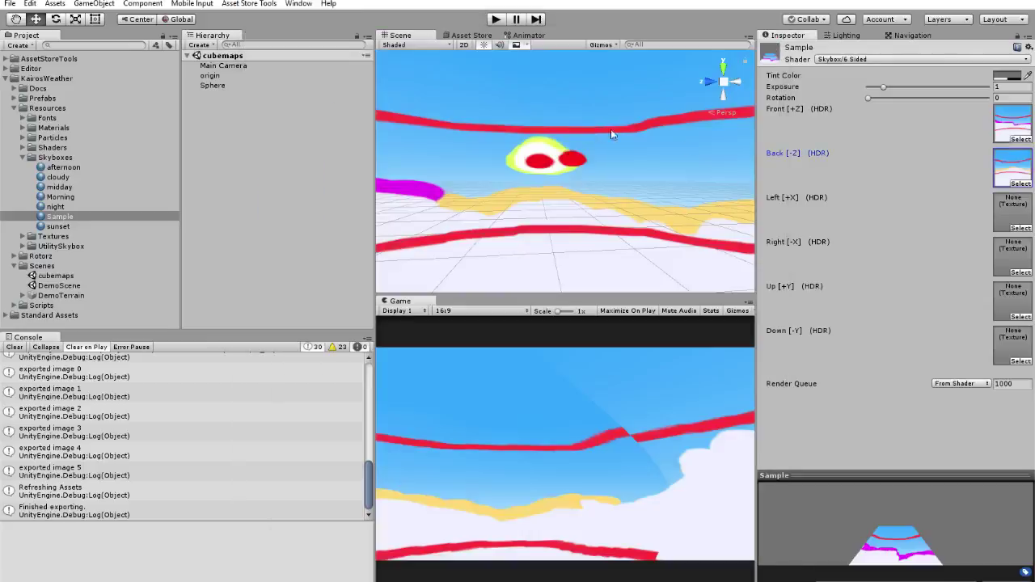
click(1020, 228)
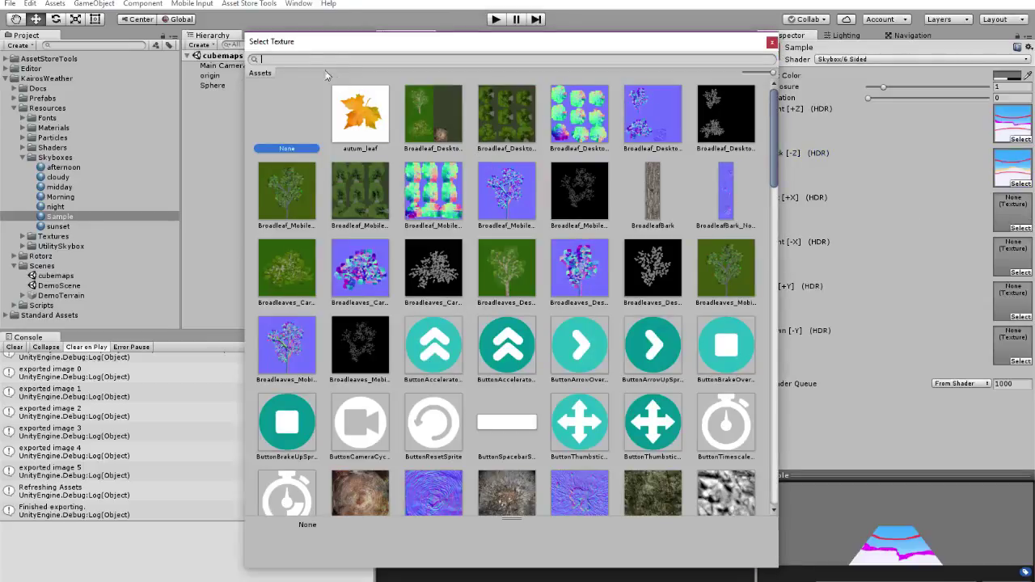
text(sample)
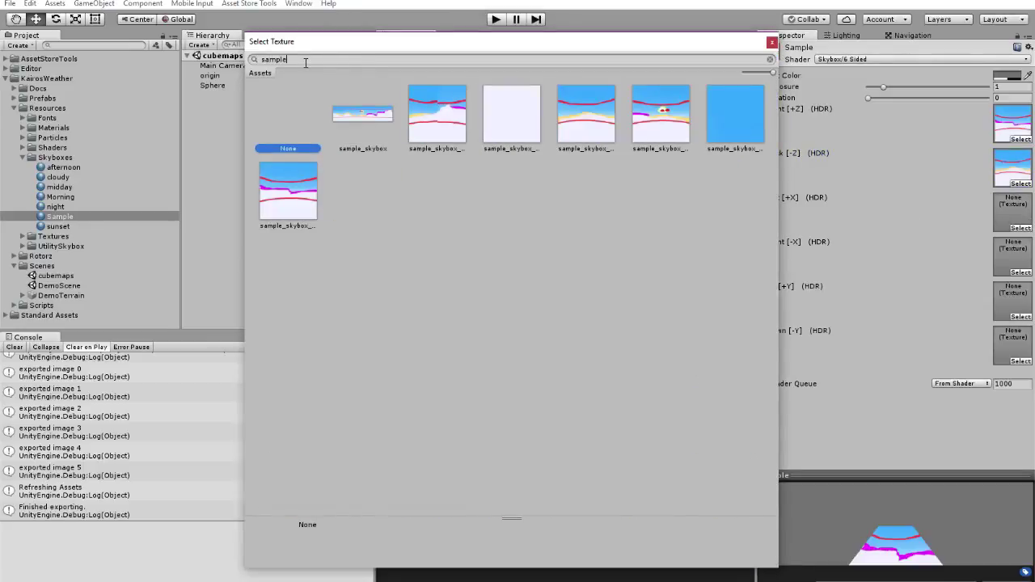
click(460, 118)
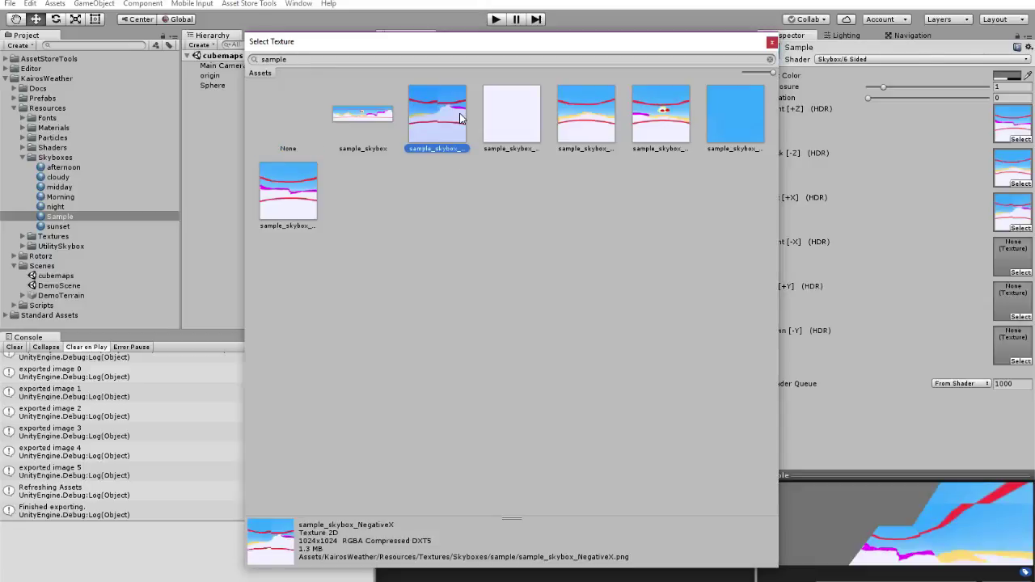
click(603, 121)
click(668, 122)
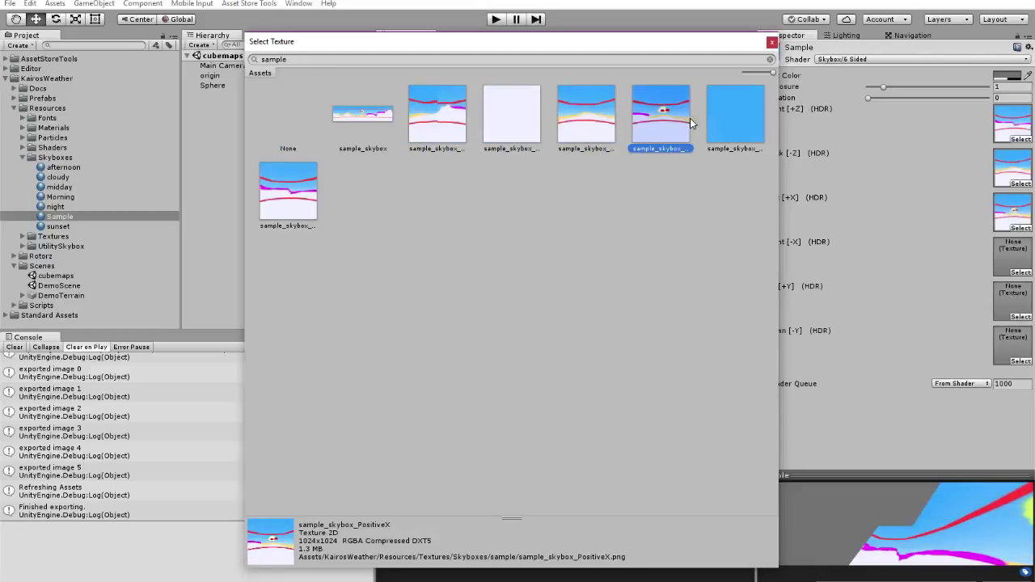
double_click(668, 123)
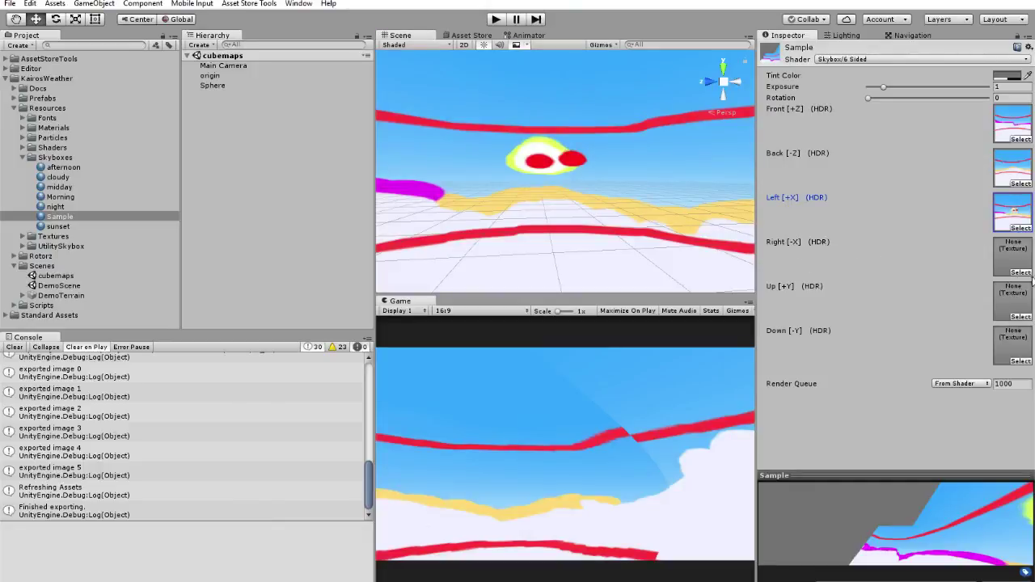
- Assign the sample_skybox NegativeX texture to the Right face
click(1021, 273)
text(sample)
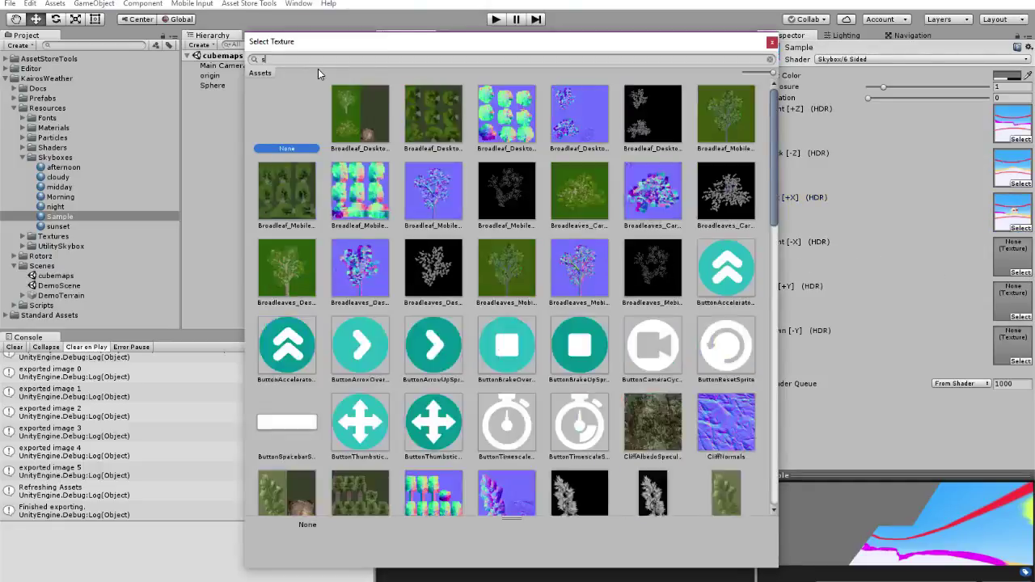
click(579, 127)
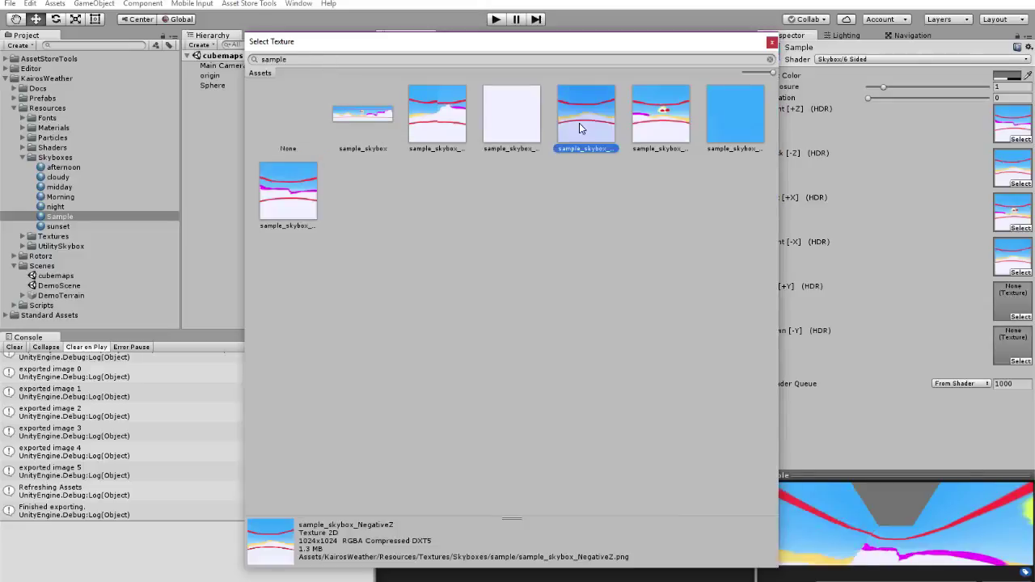
click(503, 125)
click(461, 122)
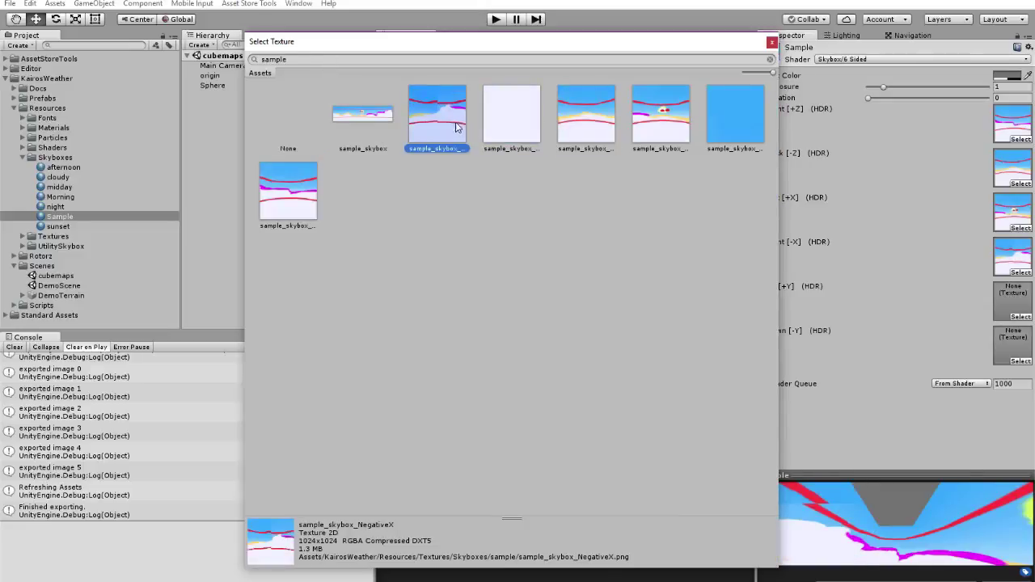
double_click(455, 122)
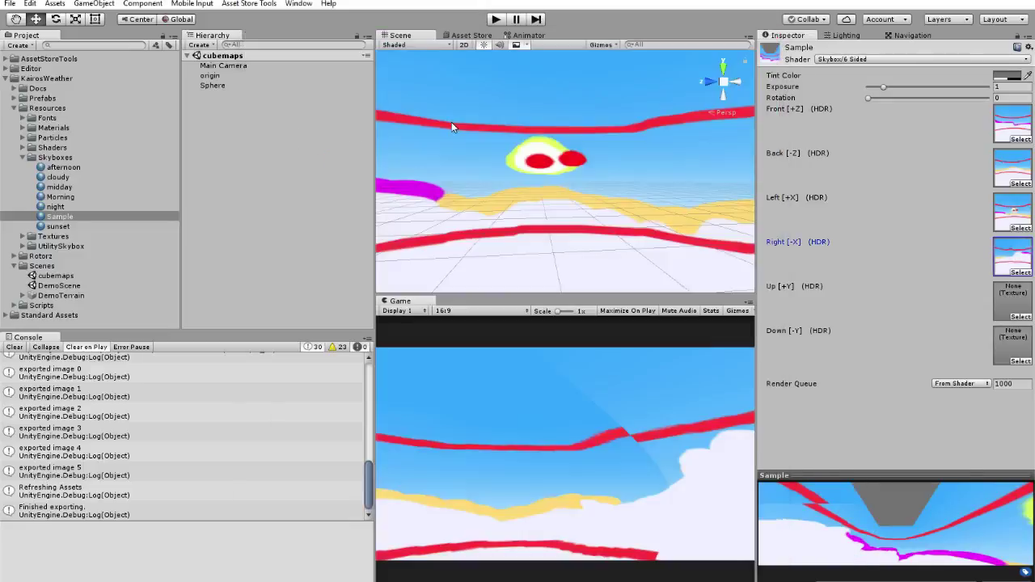
- Assign the blue sample_skybox PositiveY texture to the Up face
click(1020, 316)
text(sample)
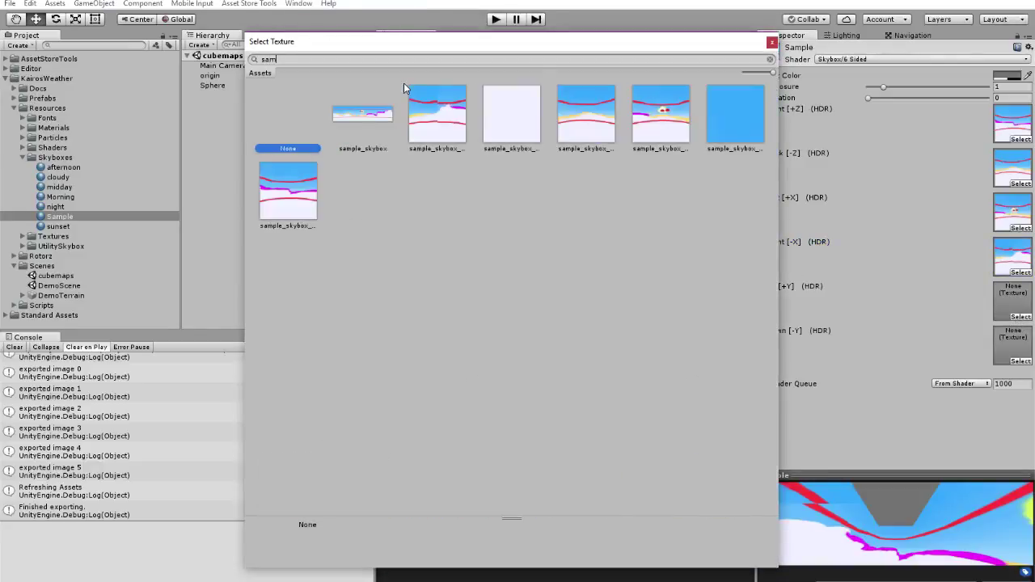
click(510, 114)
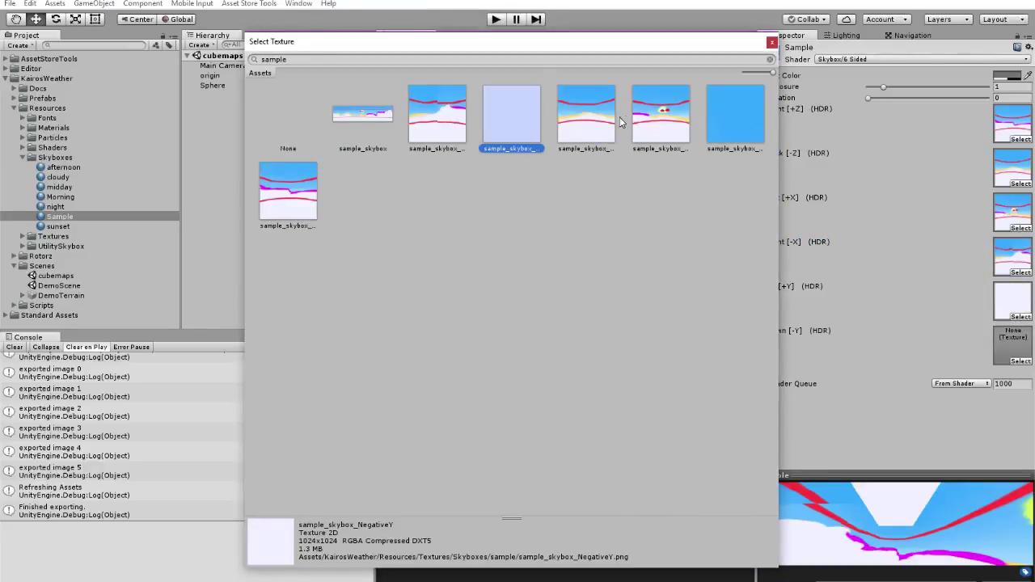
click(729, 118)
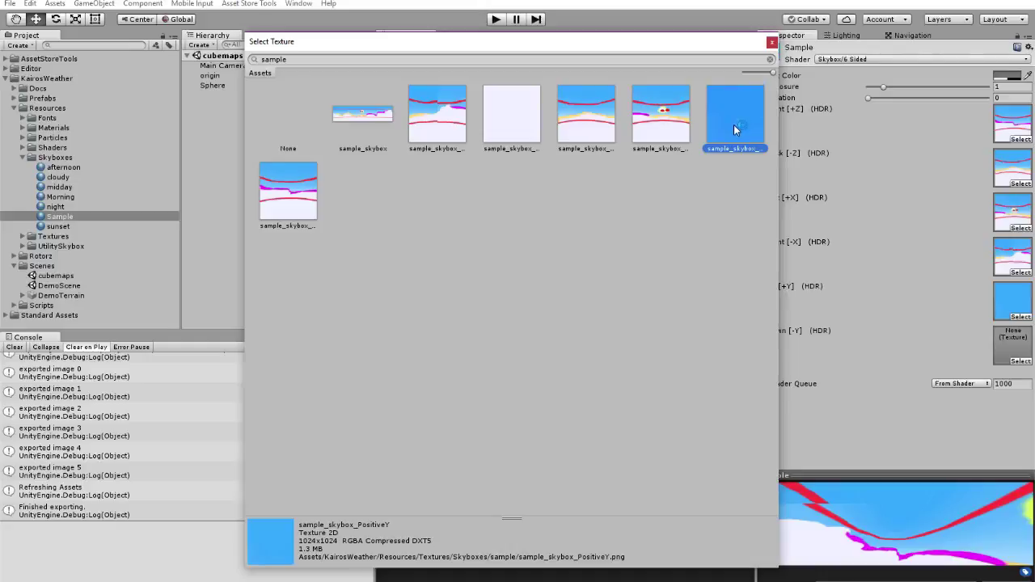
double_click(734, 124)
- Assign the white sample_skybox NegativeY texture to the Down face
click(1021, 361)
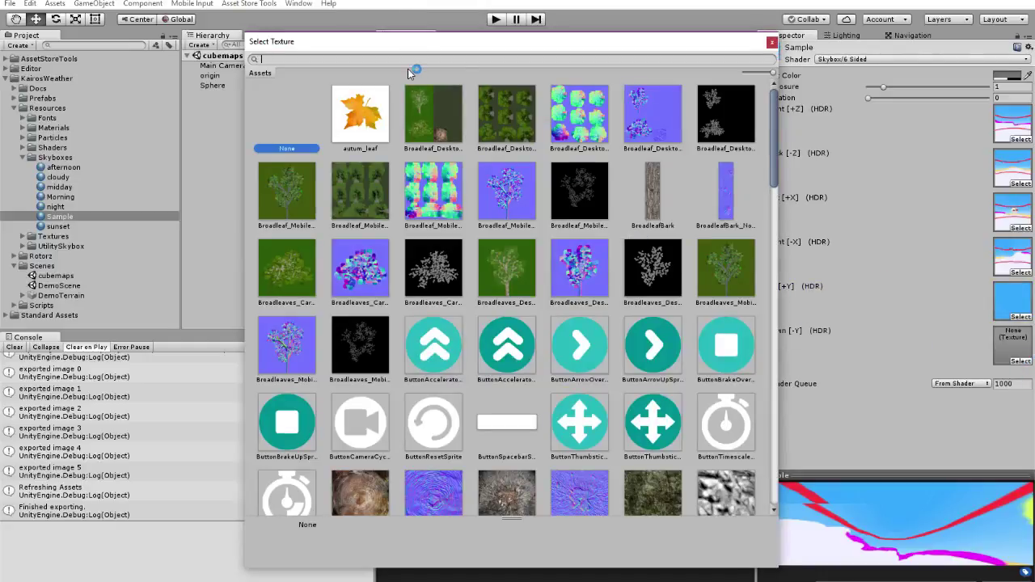
text(sample)
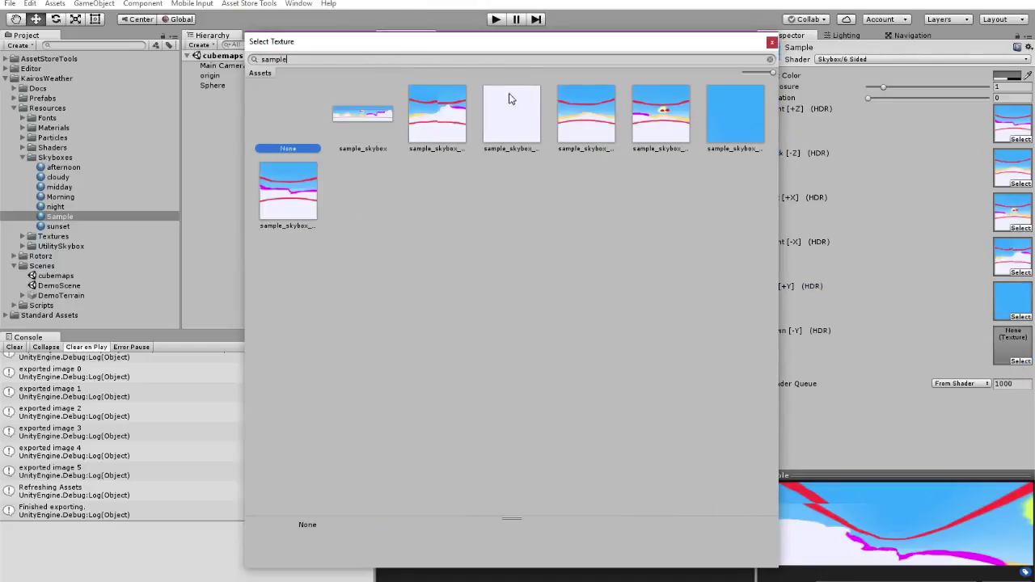
click(508, 115)
double_click(510, 127)
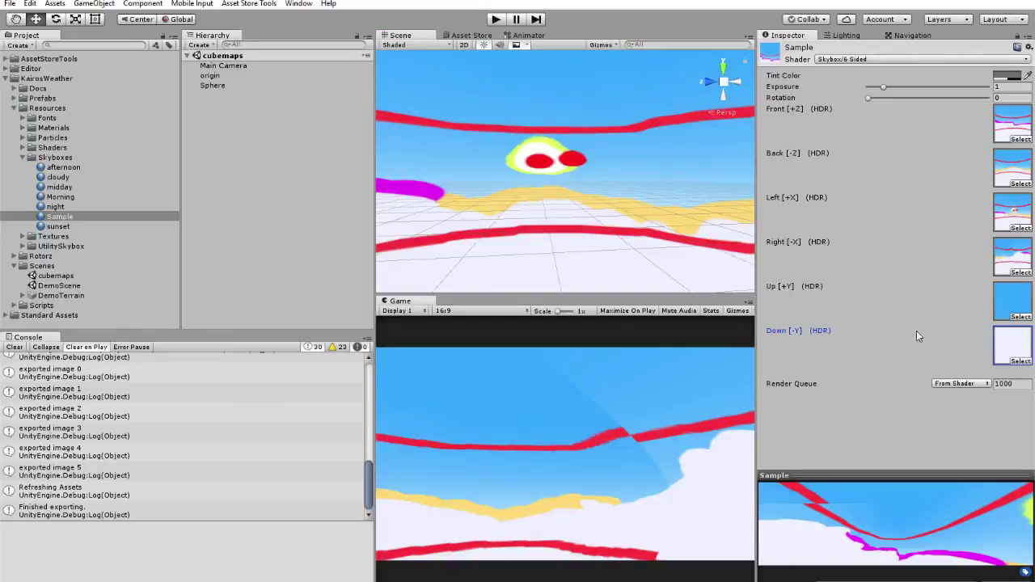
- Reopen DemoScene from the Scenes folder and show its Lighting settings with PersistentSkybox
click(52, 207)
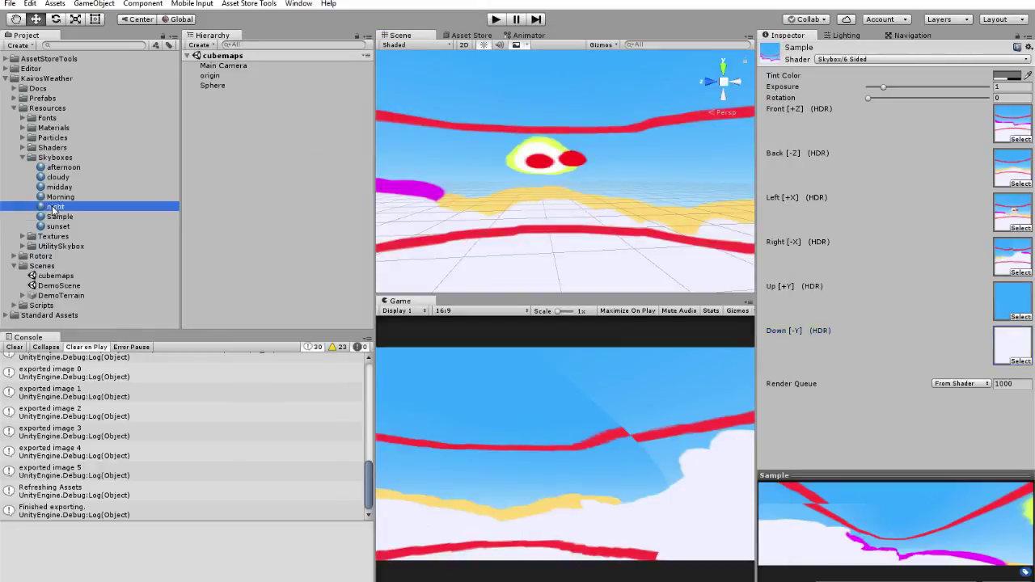
click(56, 216)
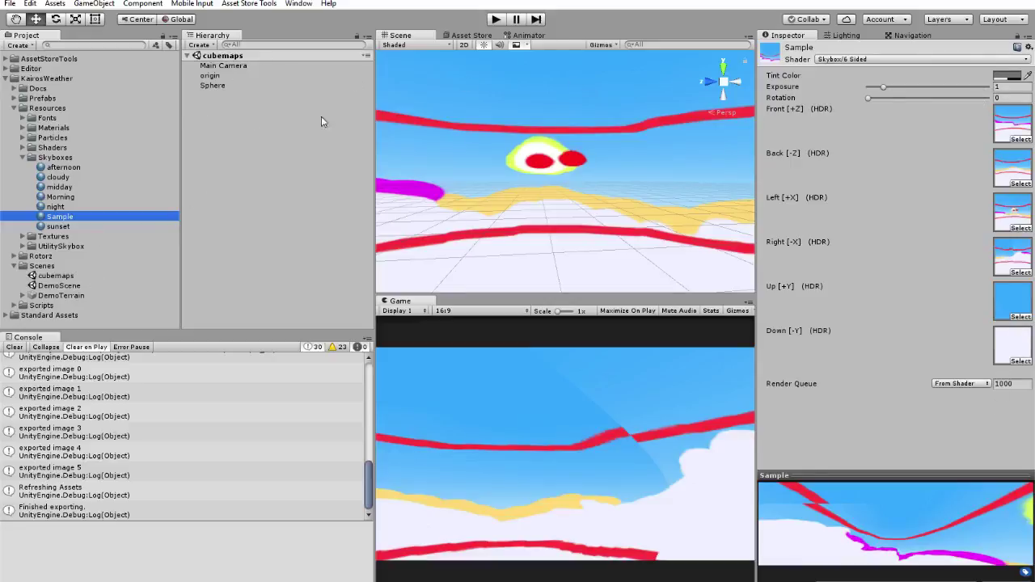
double_click(59, 286)
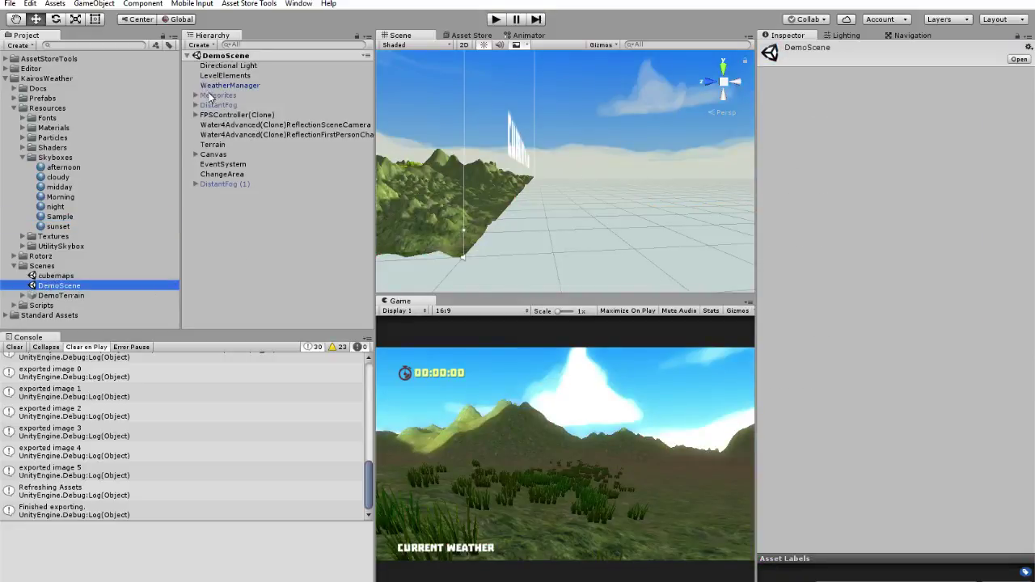
click(849, 36)
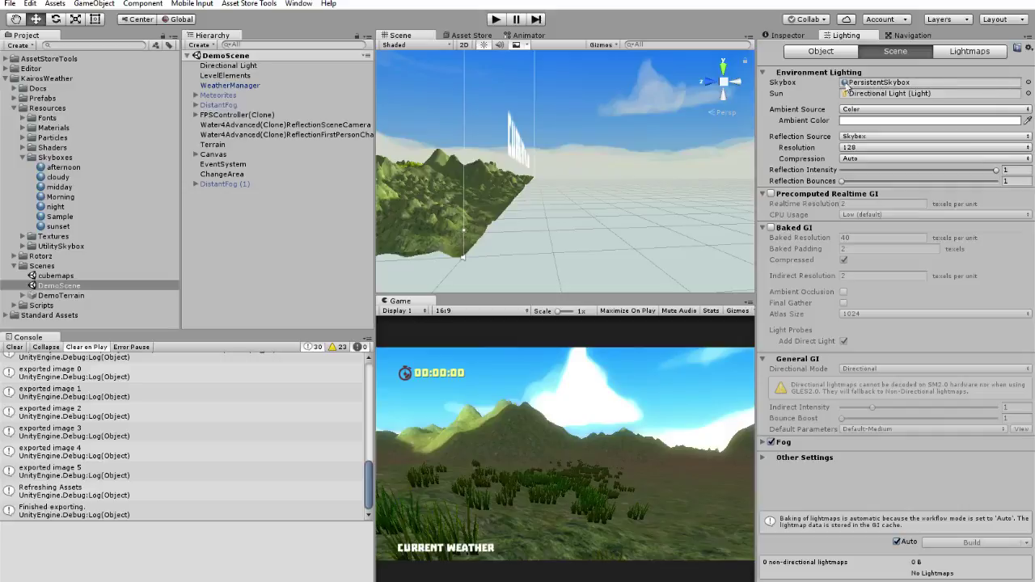
- Set the Lighting Skybox Material to Sample and view the red-banded sky over the forest
click(1029, 84)
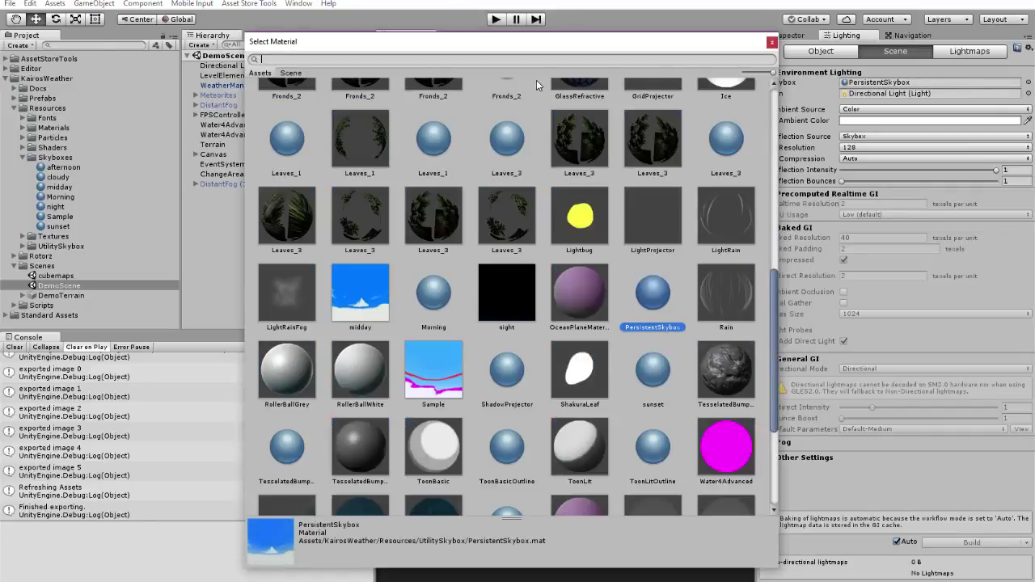
double_click(442, 387)
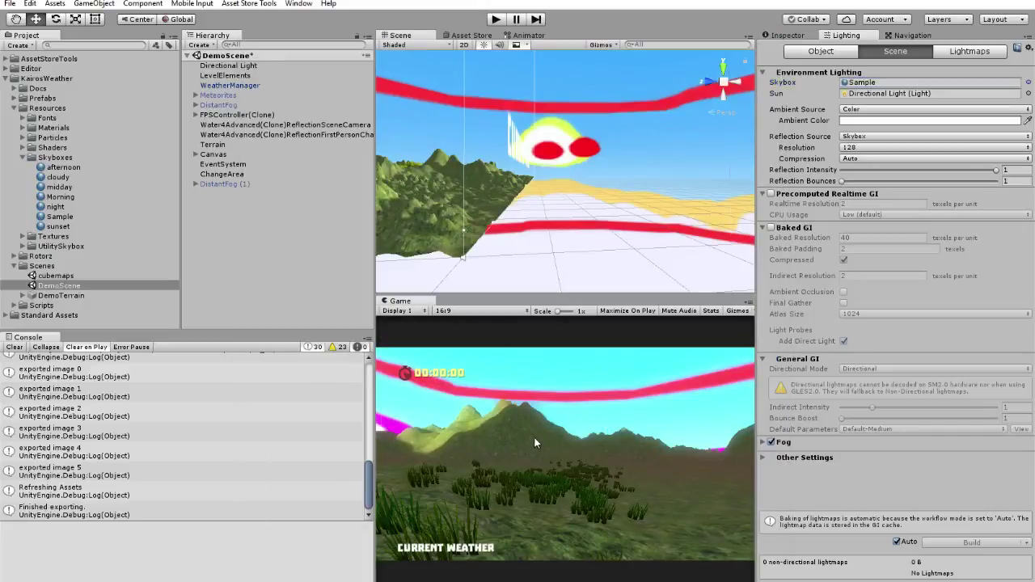
right_drag(579, 214, 413, 192)
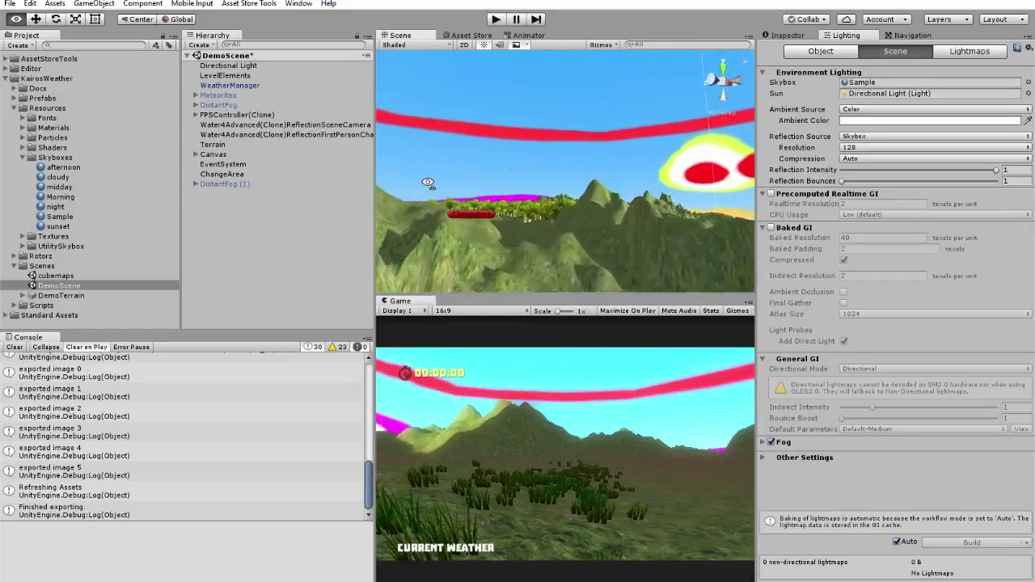
right_drag(428, 183, 499, 39)
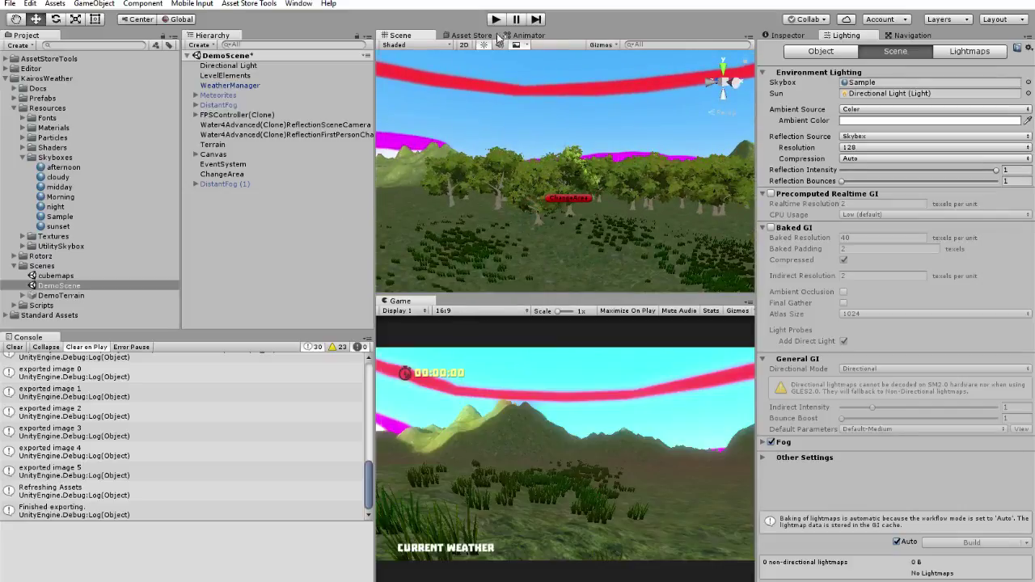
click(495, 20)
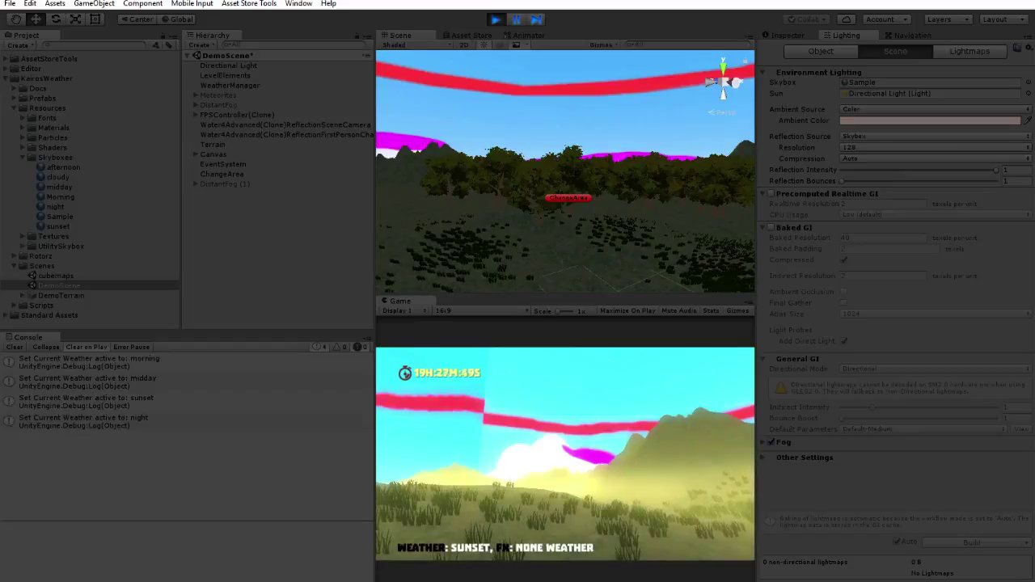
click(495, 19)
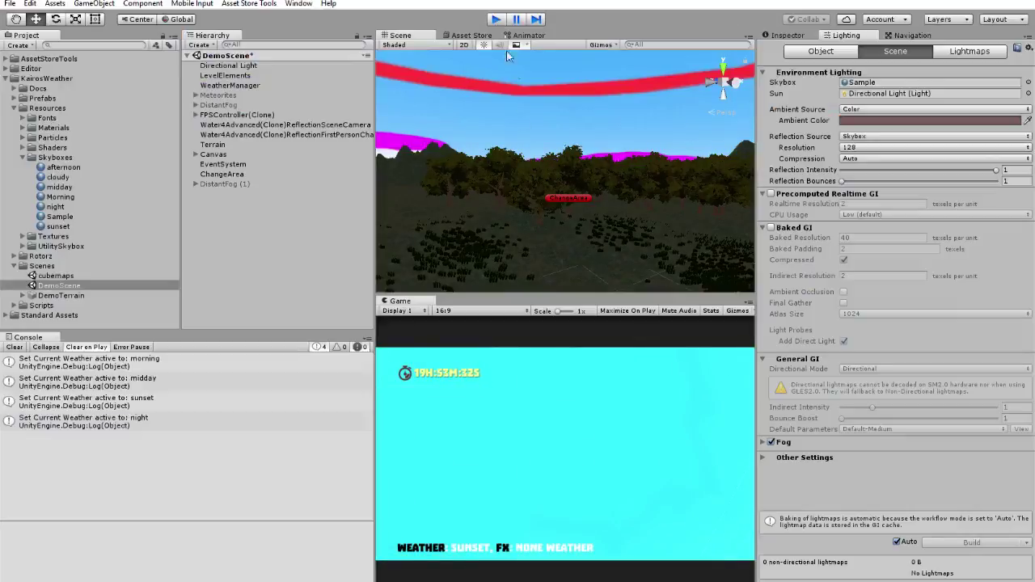